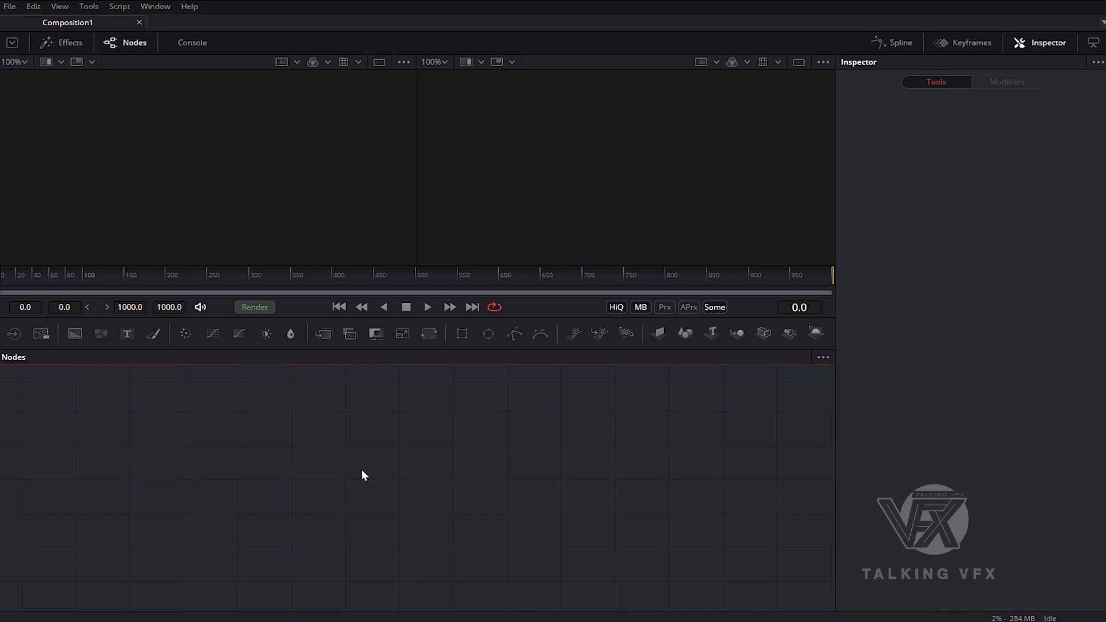
Add a Loader reading plaque.mov from the Footage folder.
click(14, 335)
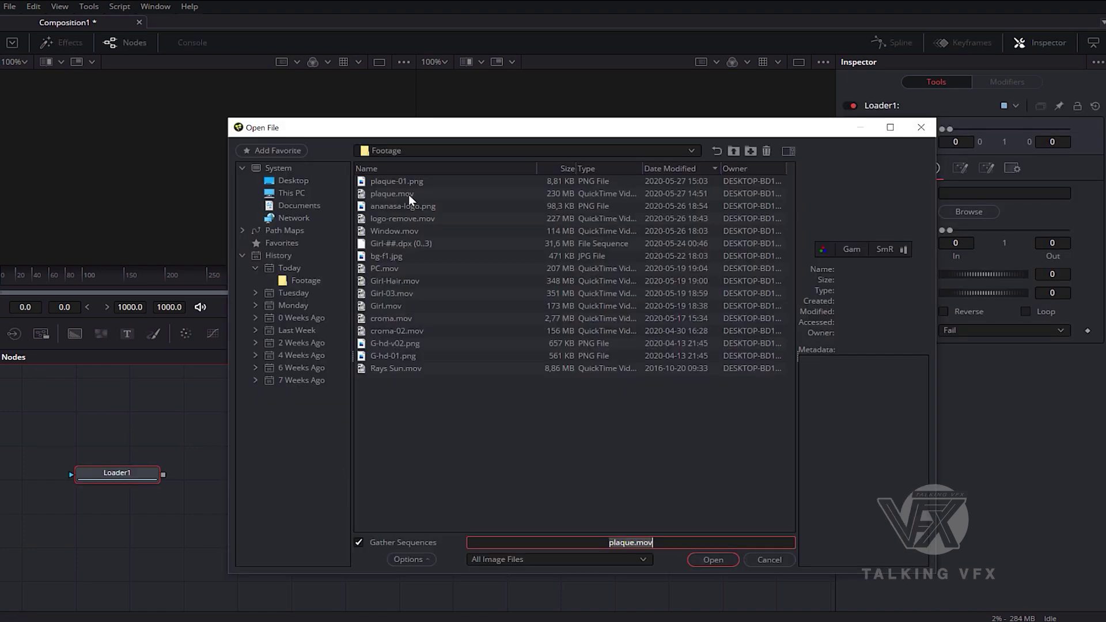
click(409, 195)
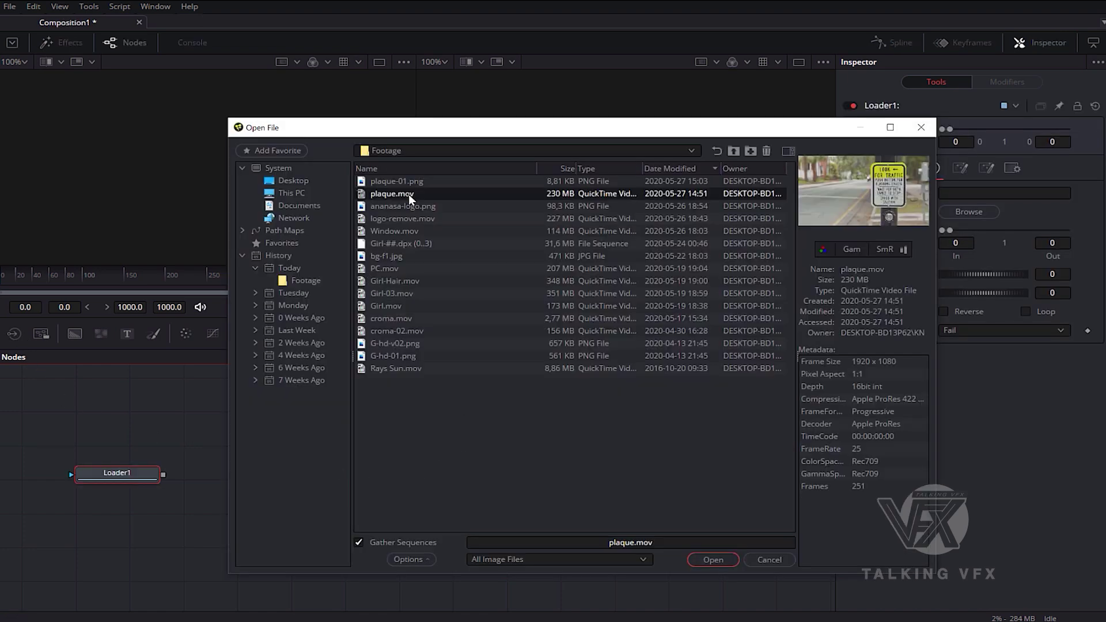
click(713, 559)
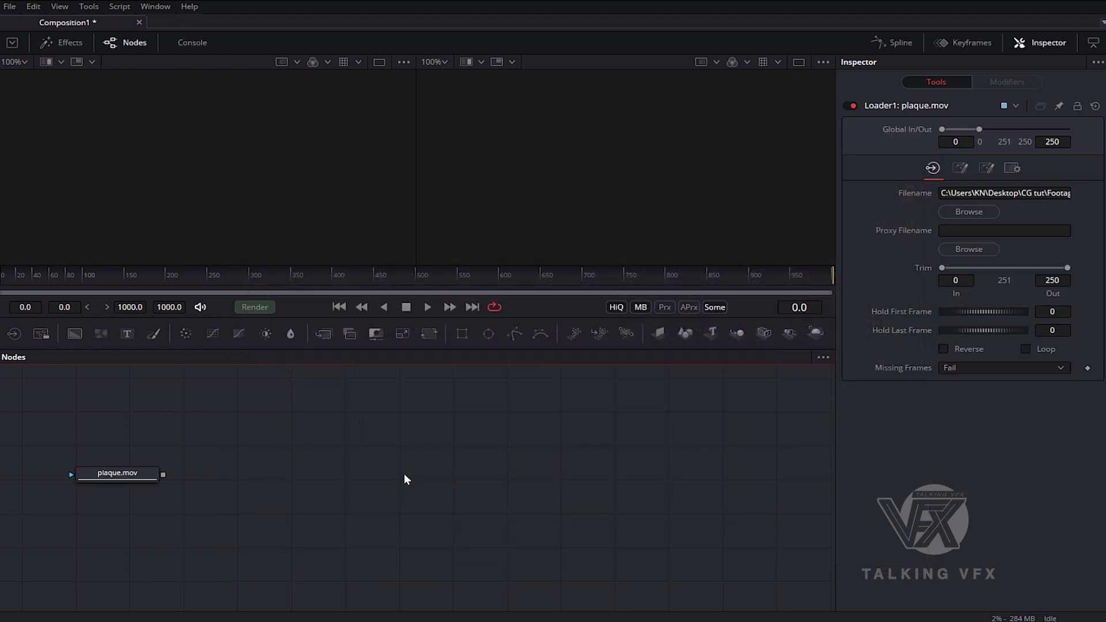
Add a second Loader through the tool search and load plaque.mov into it as well.
key(shift+space)
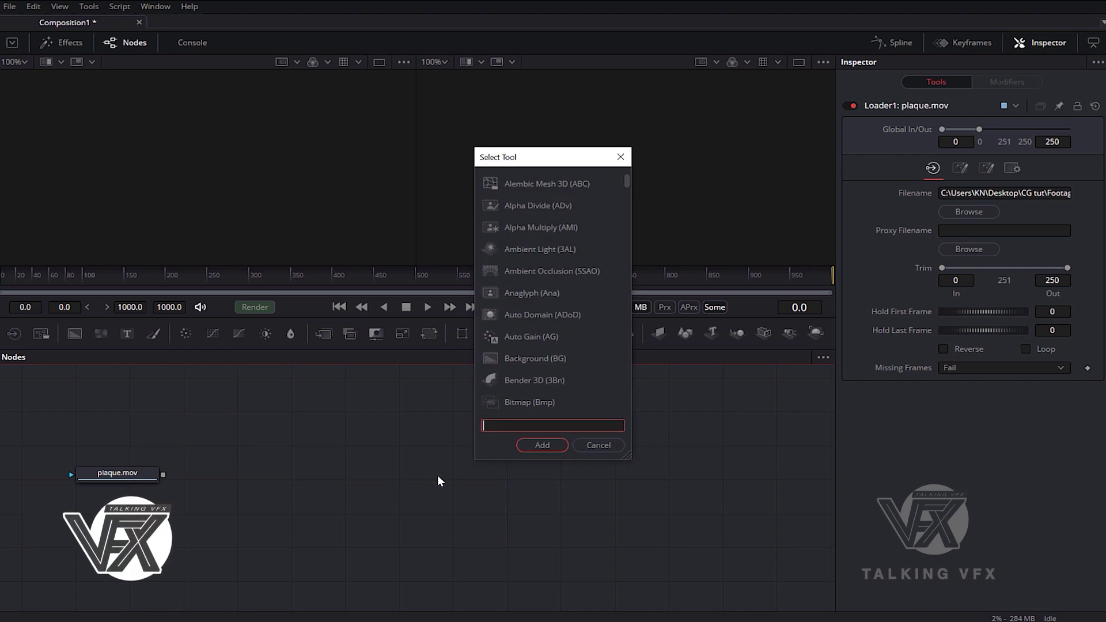
text(Loader)
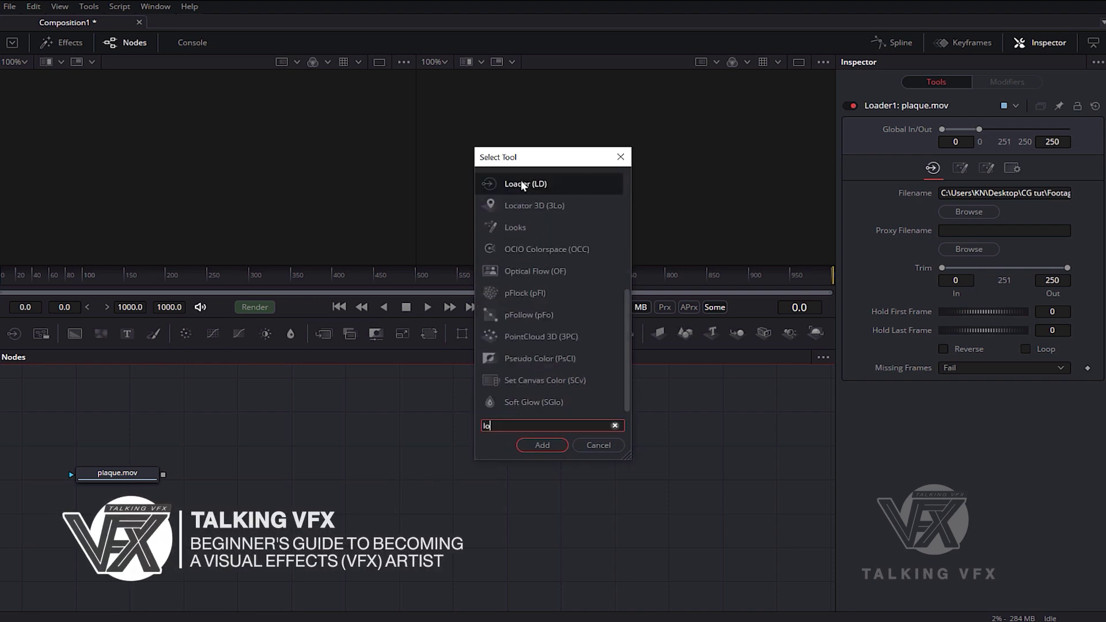
click(534, 447)
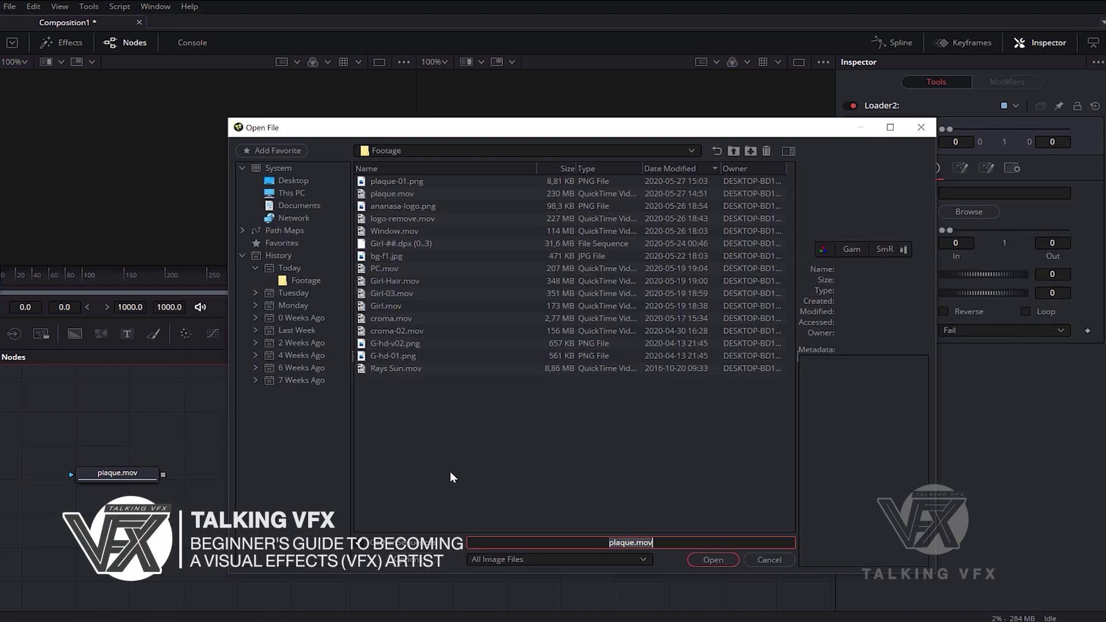
click(403, 195)
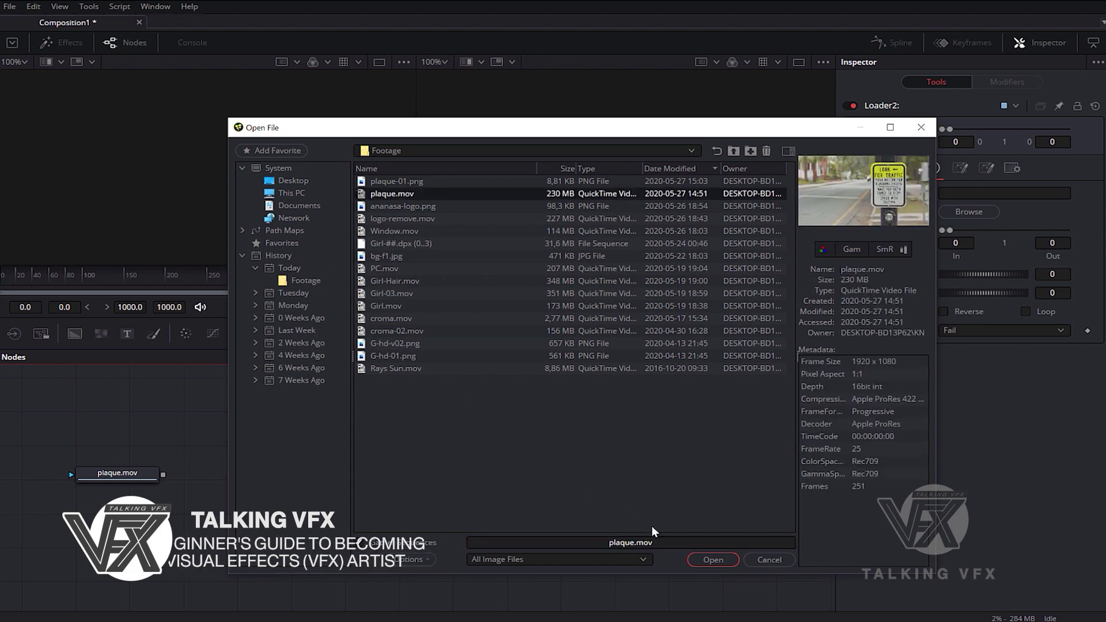
click(700, 559)
click(331, 529)
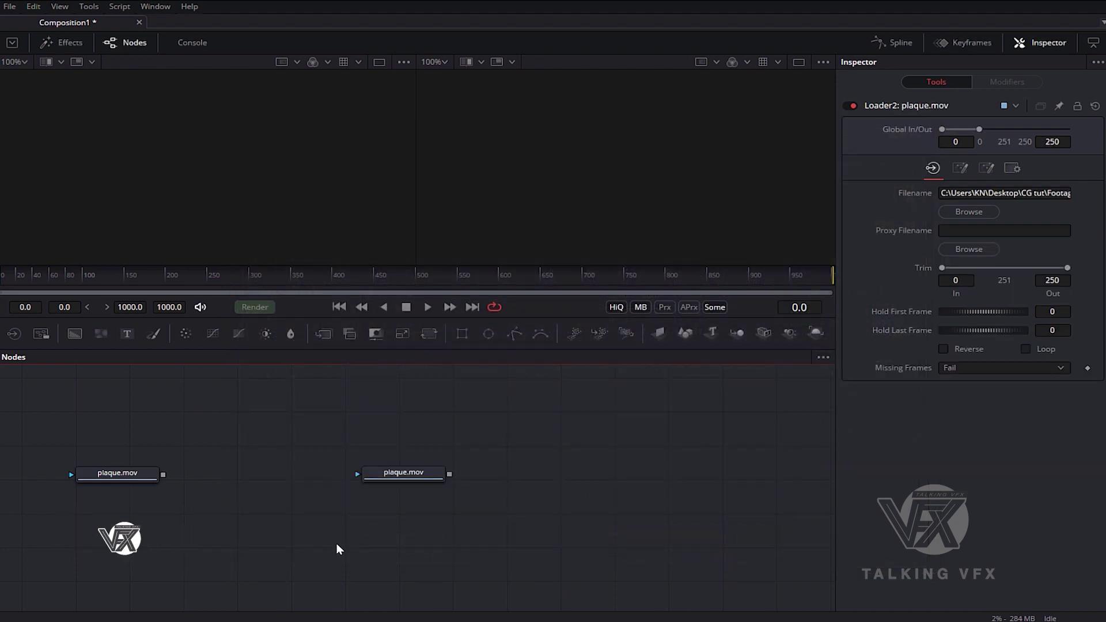
Drag plaque.mov from the Explorer Footage folder into Fusion's node graph.
mouse_move(332, 612)
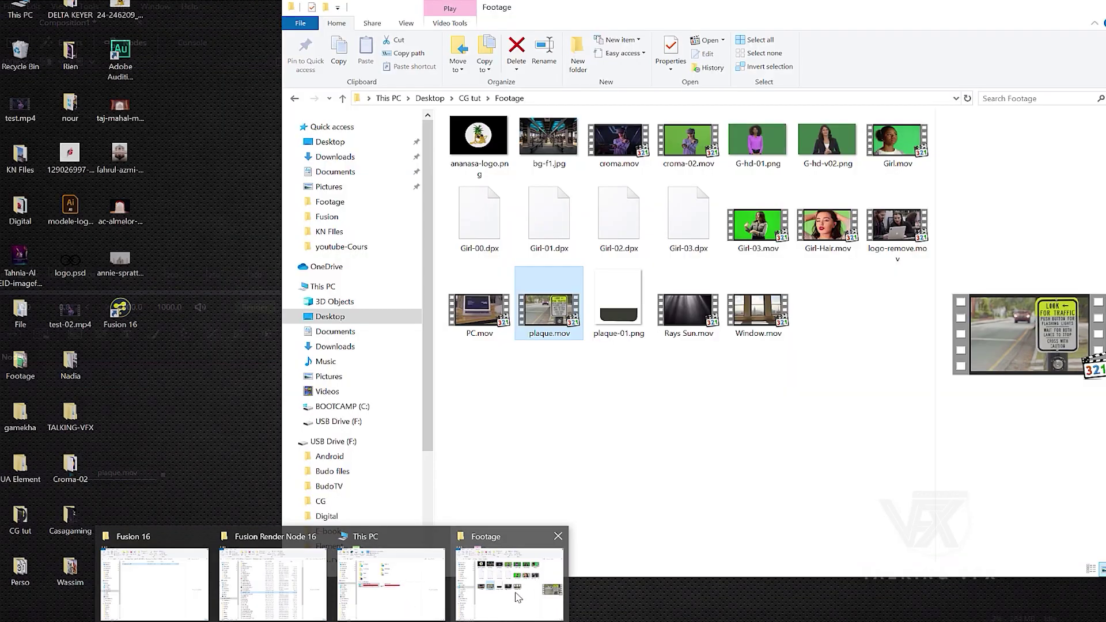
click(510, 582)
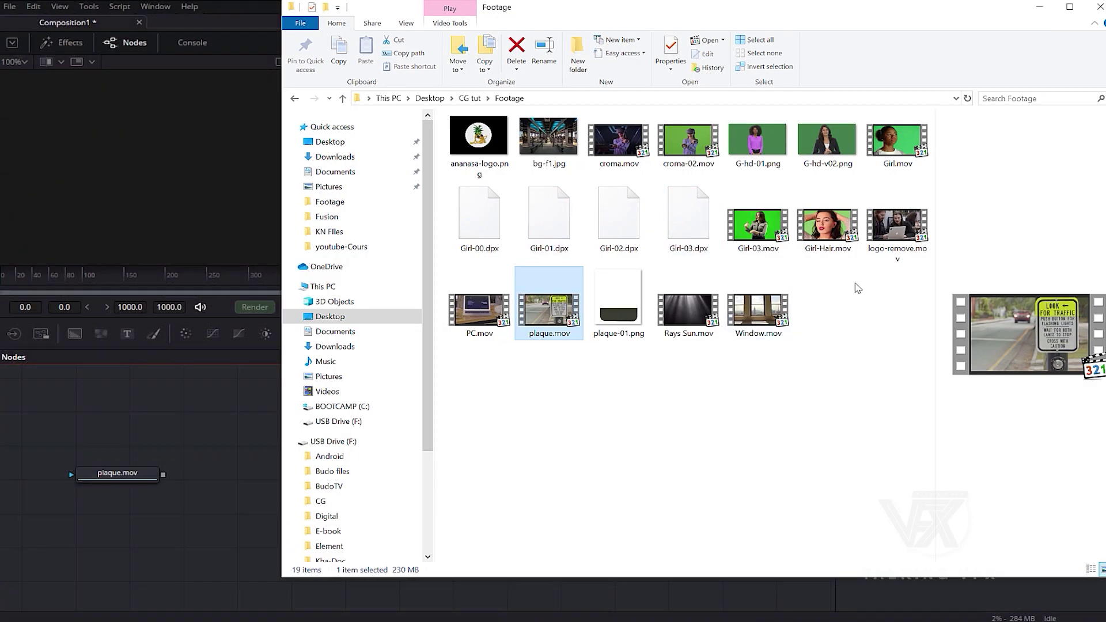
drag(551, 314, 190, 564)
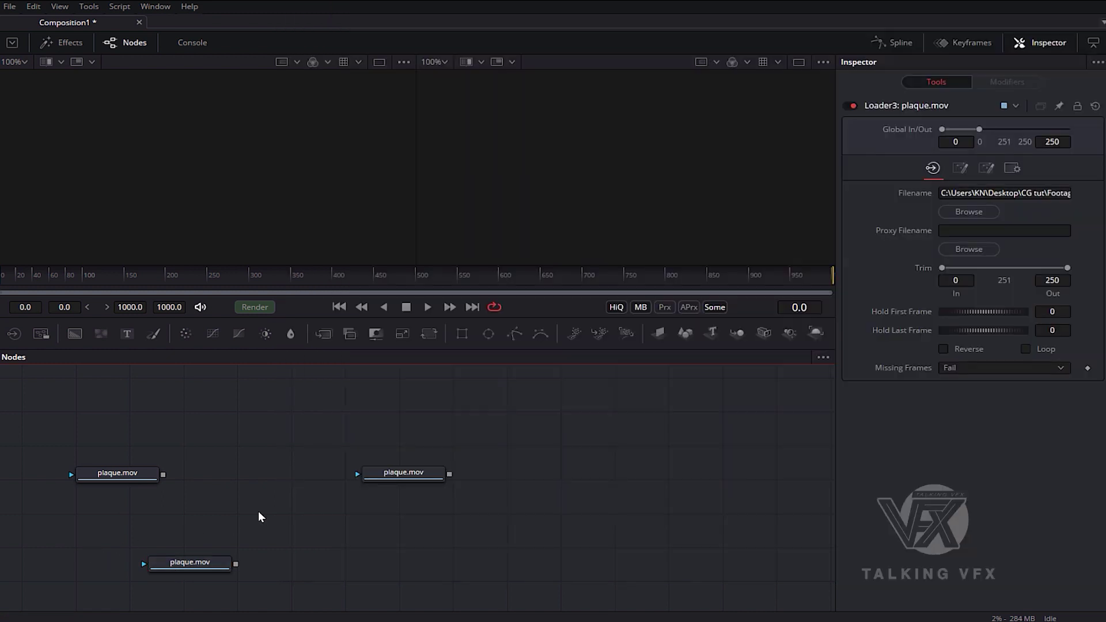
Delete the two duplicate plaque.mov loaders, keeping only Loader1.
drag(390, 479, 373, 457)
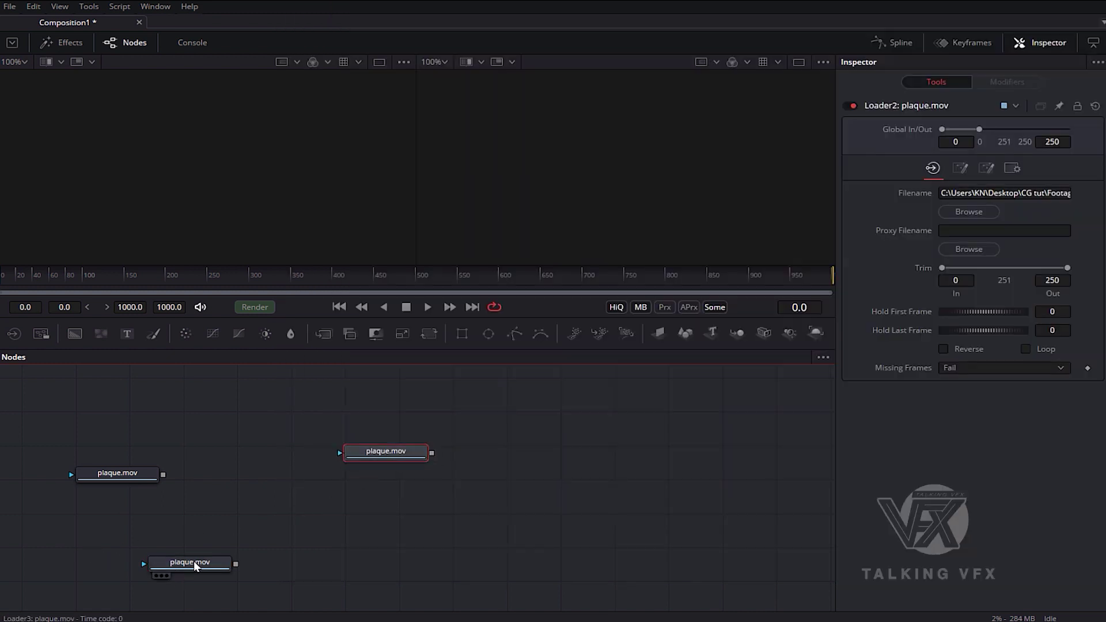
drag(194, 565, 218, 565)
drag(479, 572, 232, 447)
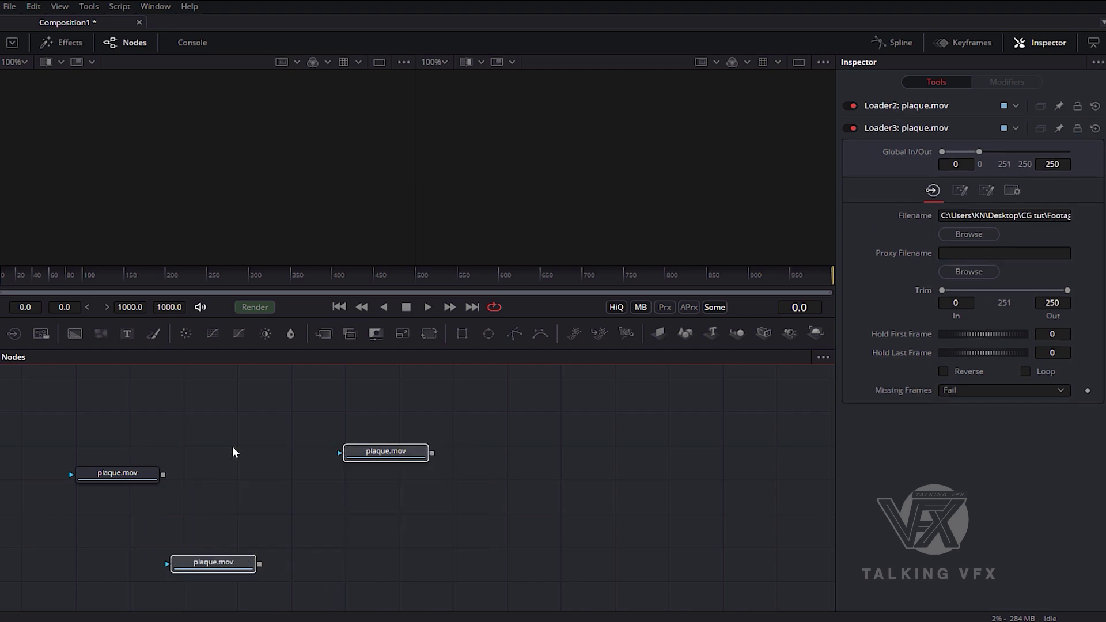
key(Delete)
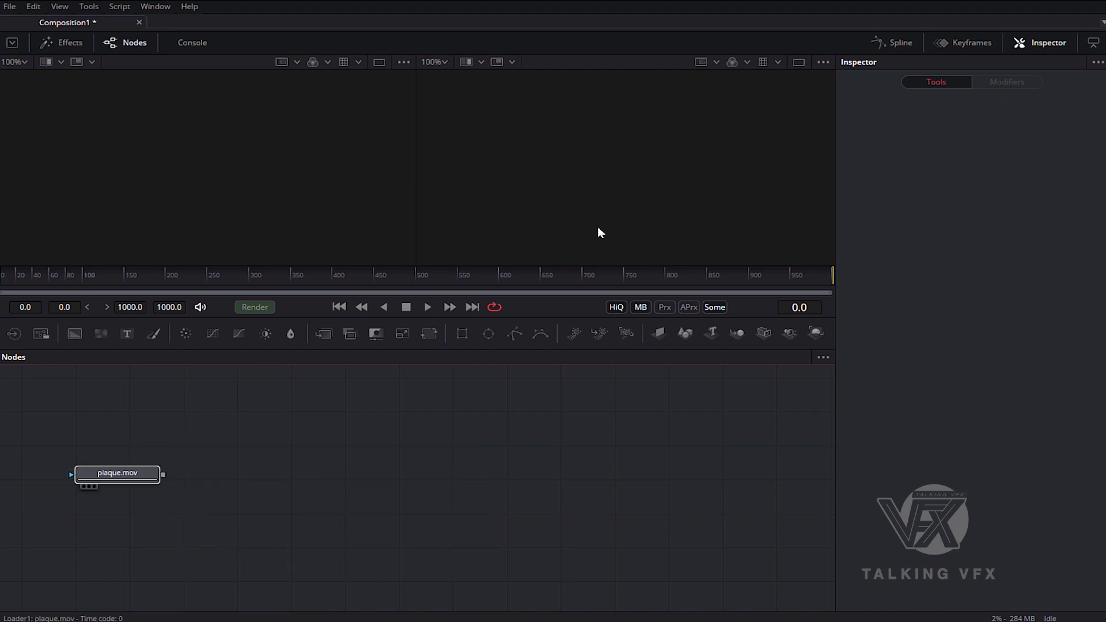
Show plaque.mov in the viewer, play the street-sign clip, and enlarge the viewer area.
key(2)
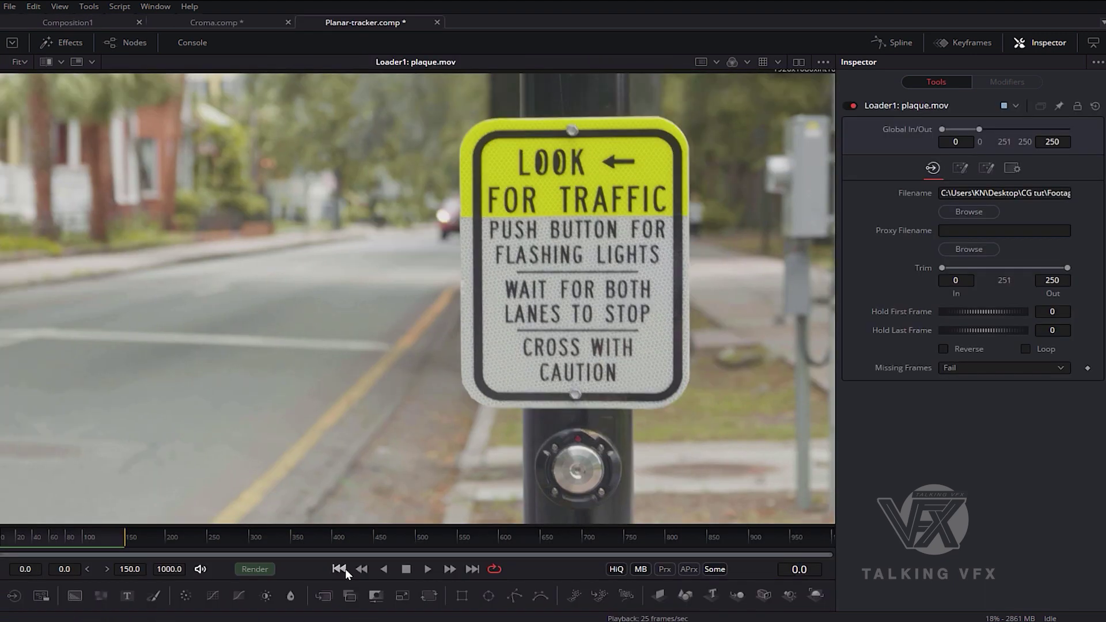
click(427, 569)
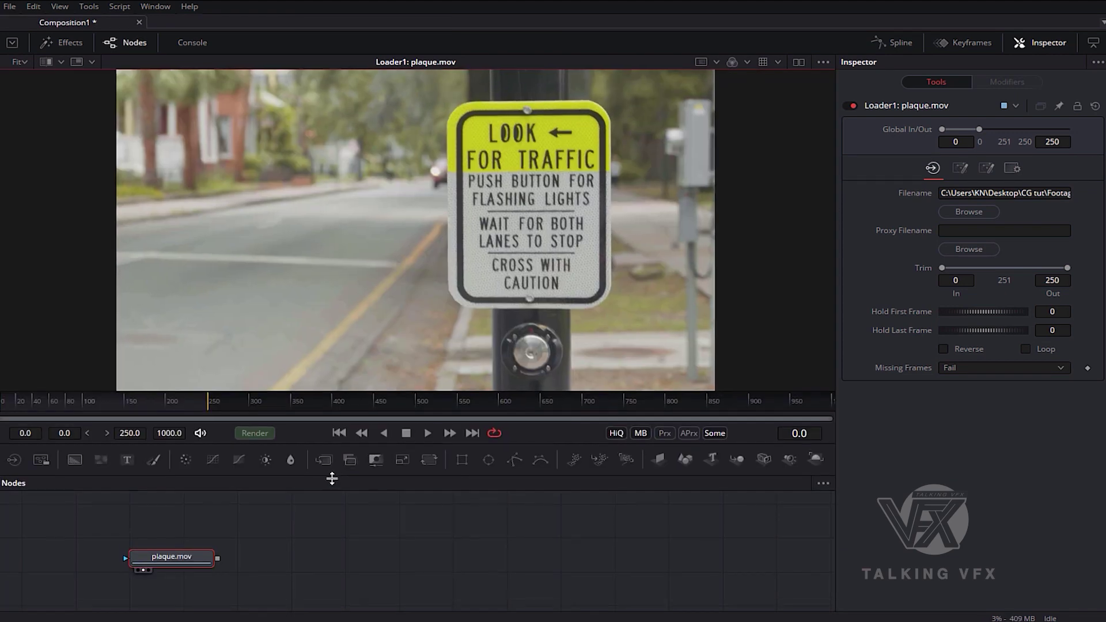
drag(331, 479, 331, 493)
With plaque.mov selected, search the tool list for 'pl' to find the Planar Tracker.
click(194, 565)
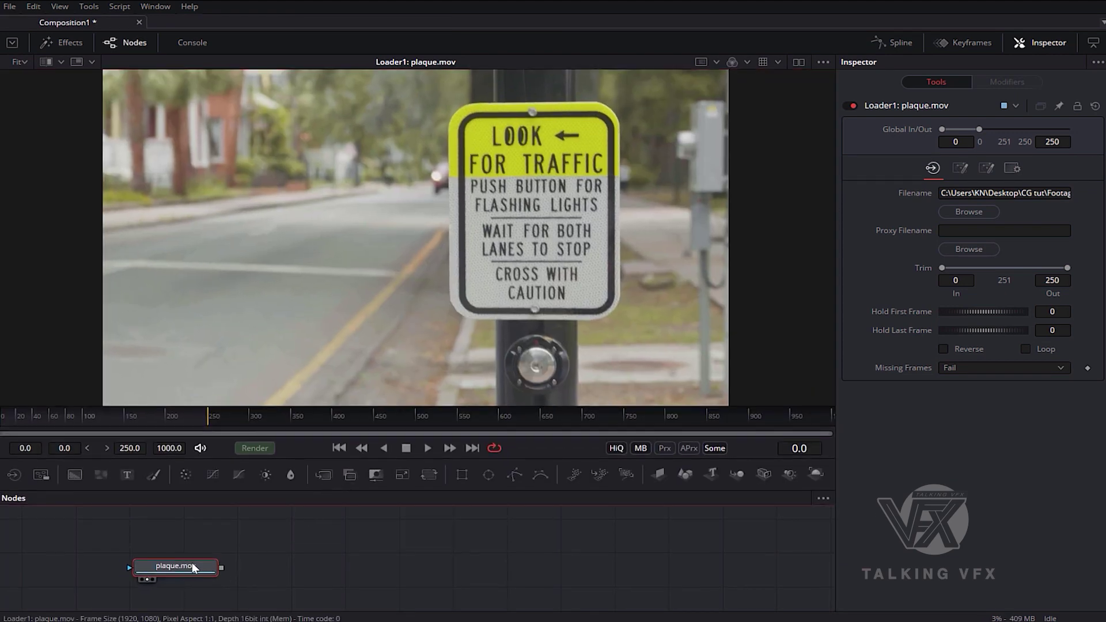
mouse_move(192, 564)
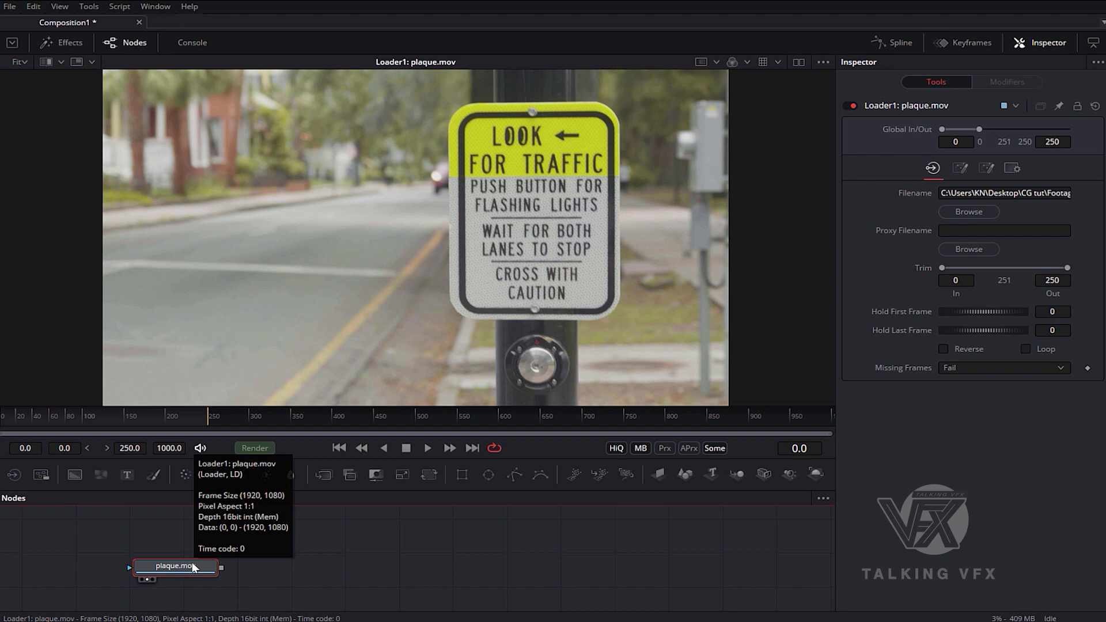
key(ctrl+space)
text(Loader)
key(ctrl+a)
text(pl)
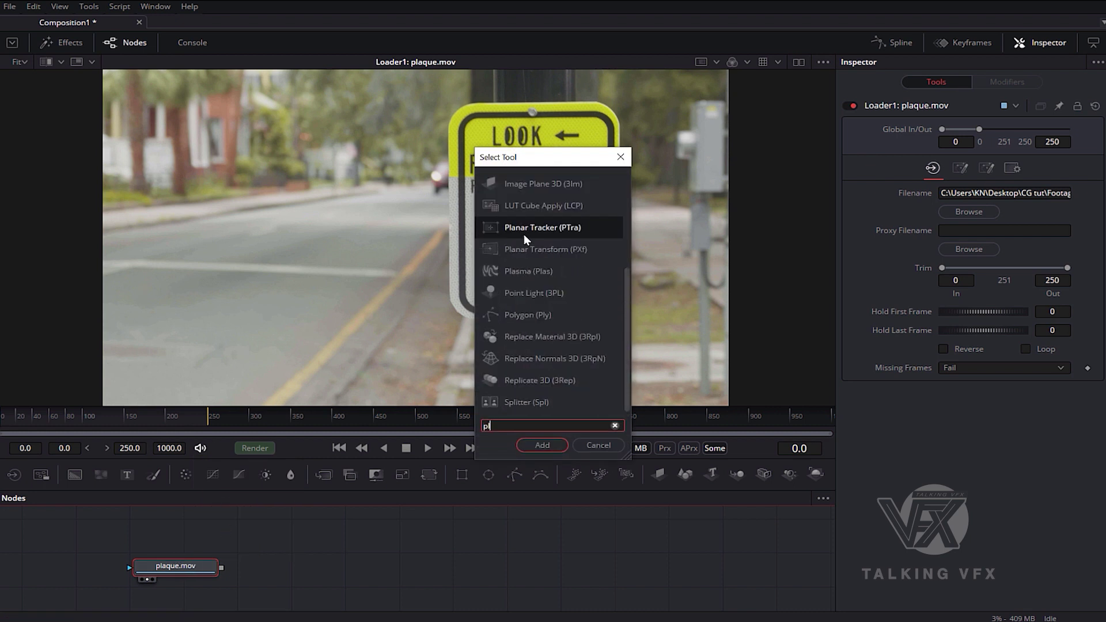
Add a Planar Tracker after plaque.mov and view its output.
click(528, 227)
click(548, 448)
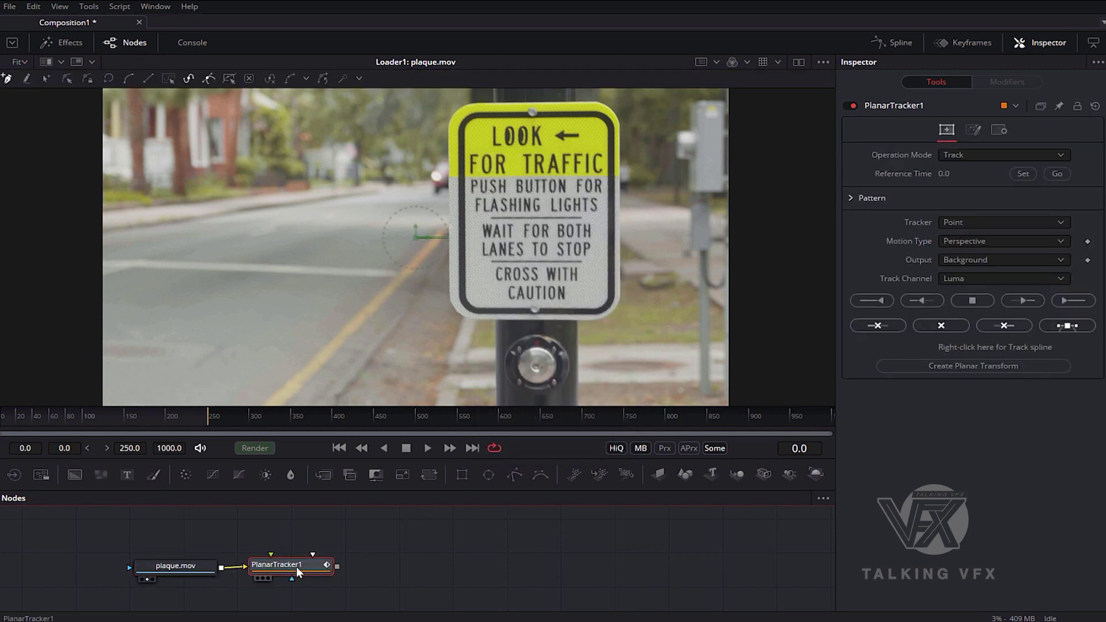
key(1)
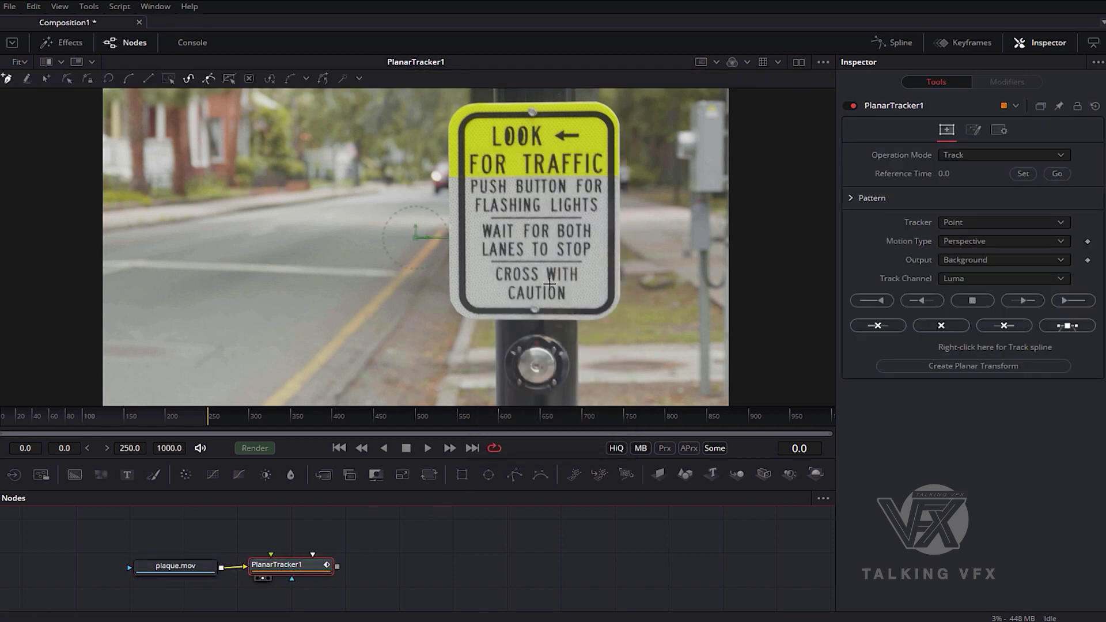
Place tracking-polygon corners around the sign's lower CROSS WITH CAUTION panel.
click(462, 261)
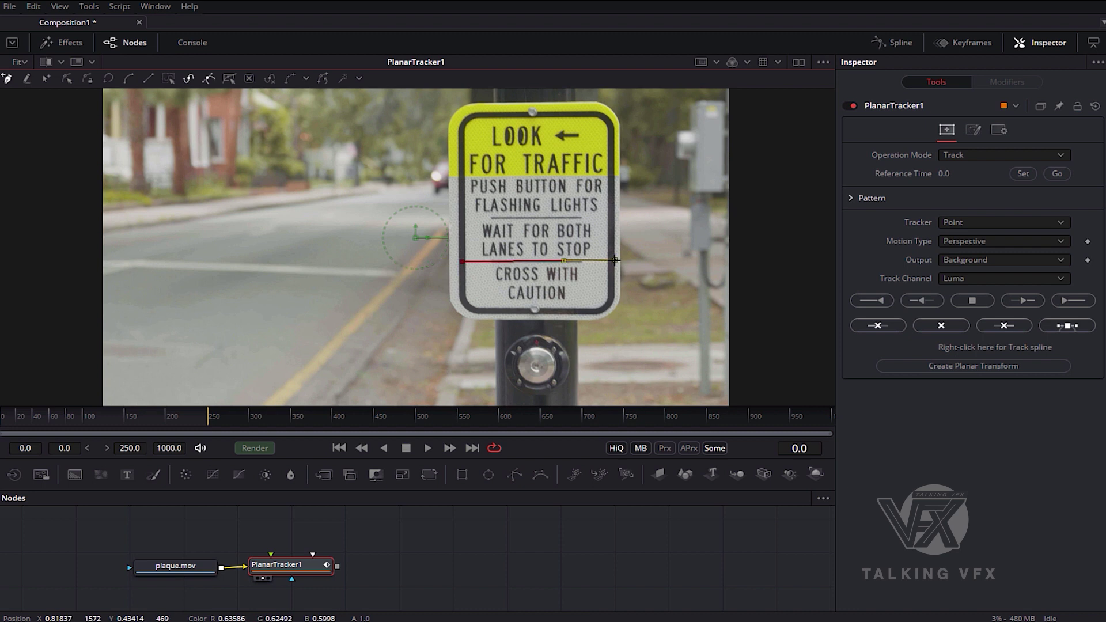
click(611, 310)
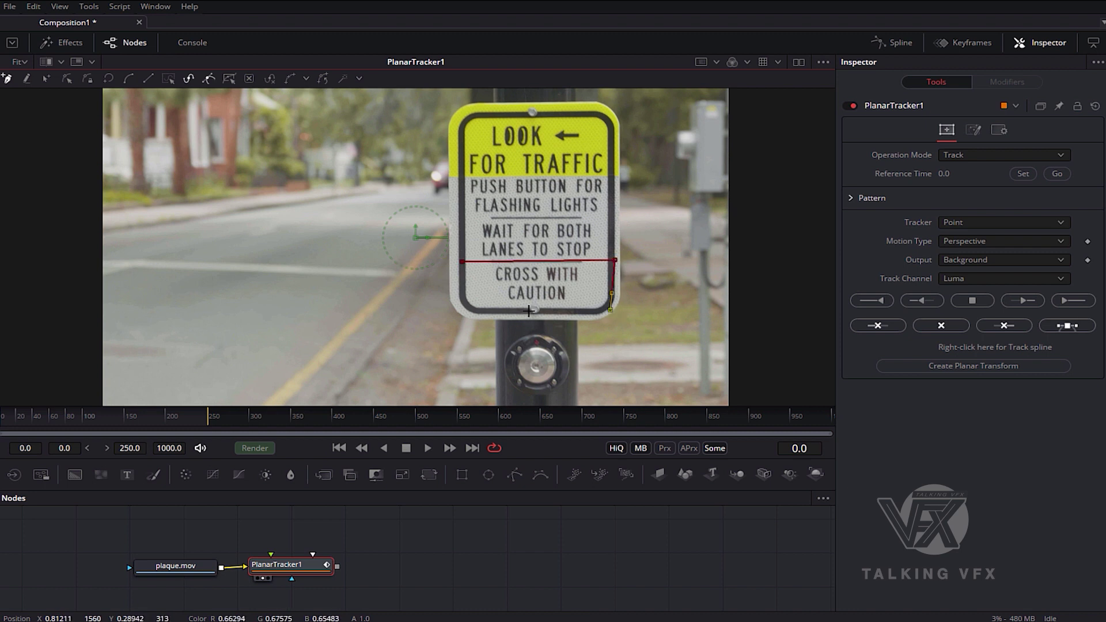
click(459, 307)
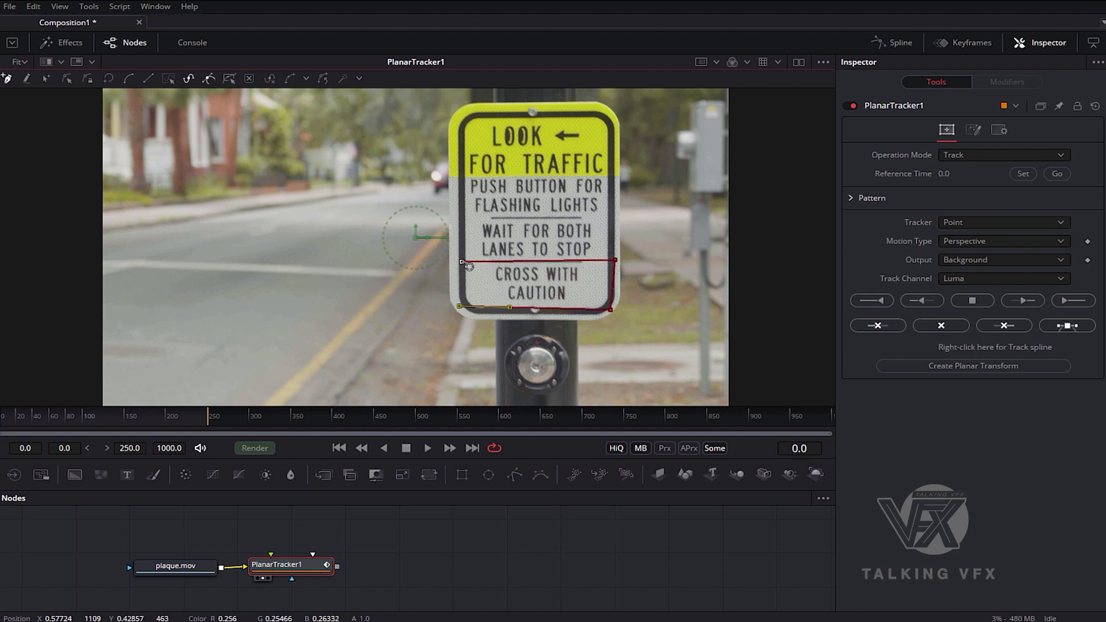
Close the polygon around CROSS WITH CAUTION and track it forward through the clip.
click(467, 267)
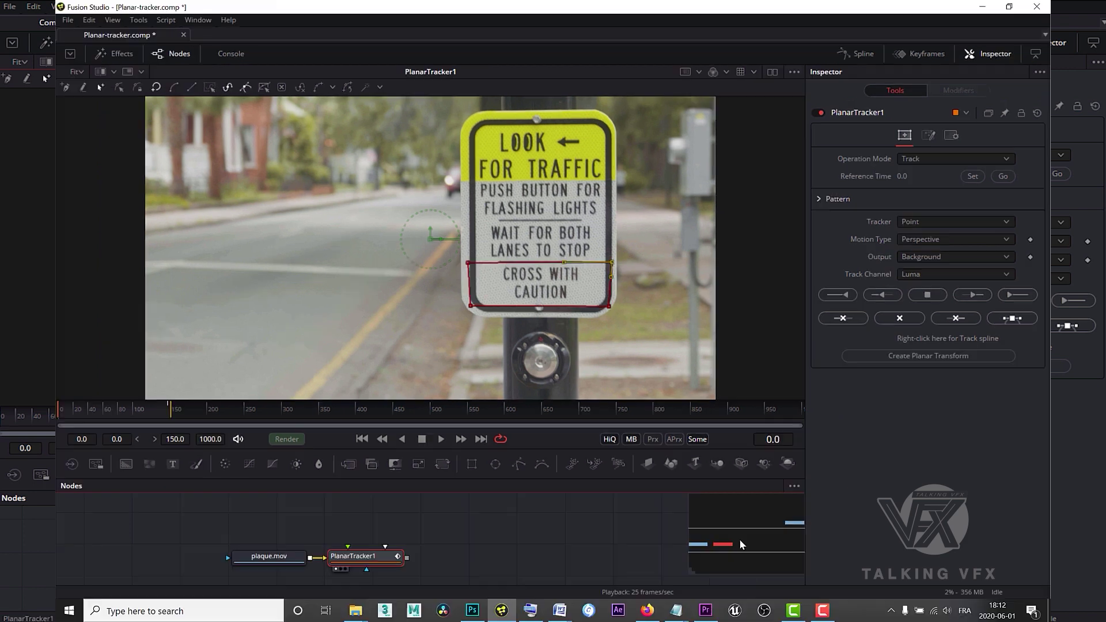
click(173, 54)
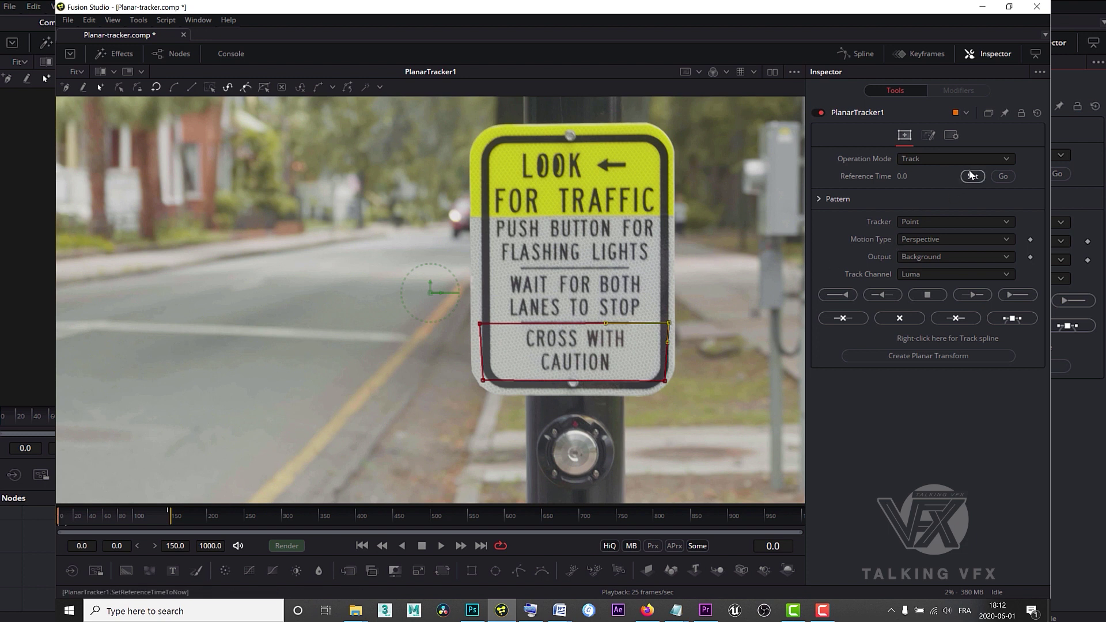
click(1017, 296)
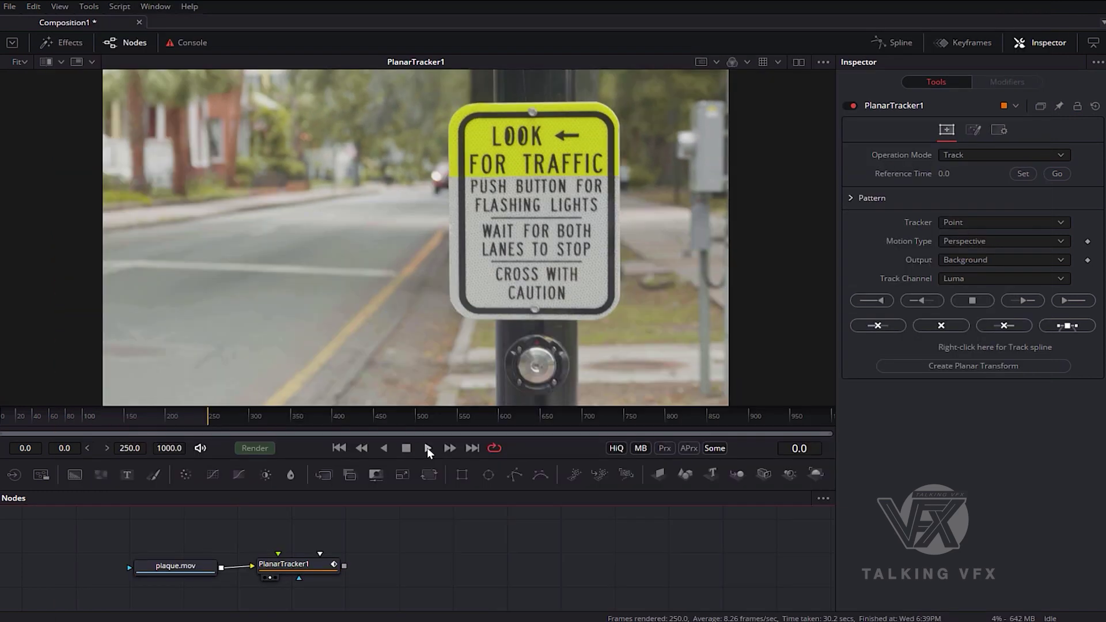
Play back the tracked clip, then pick plaque-01.png for a new Loader.
click(427, 447)
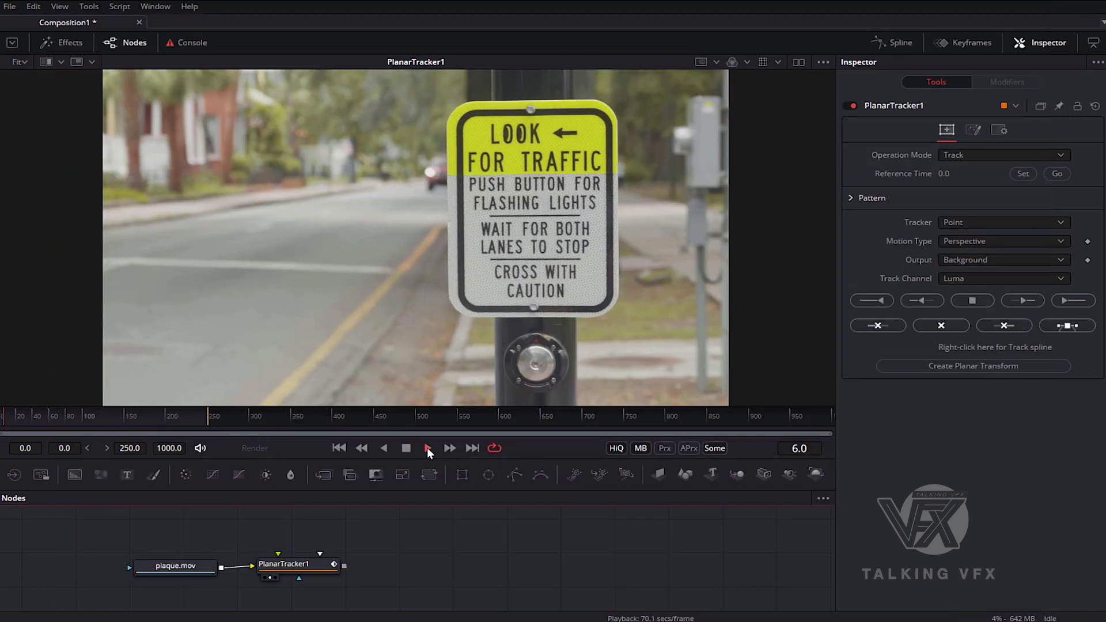
click(340, 448)
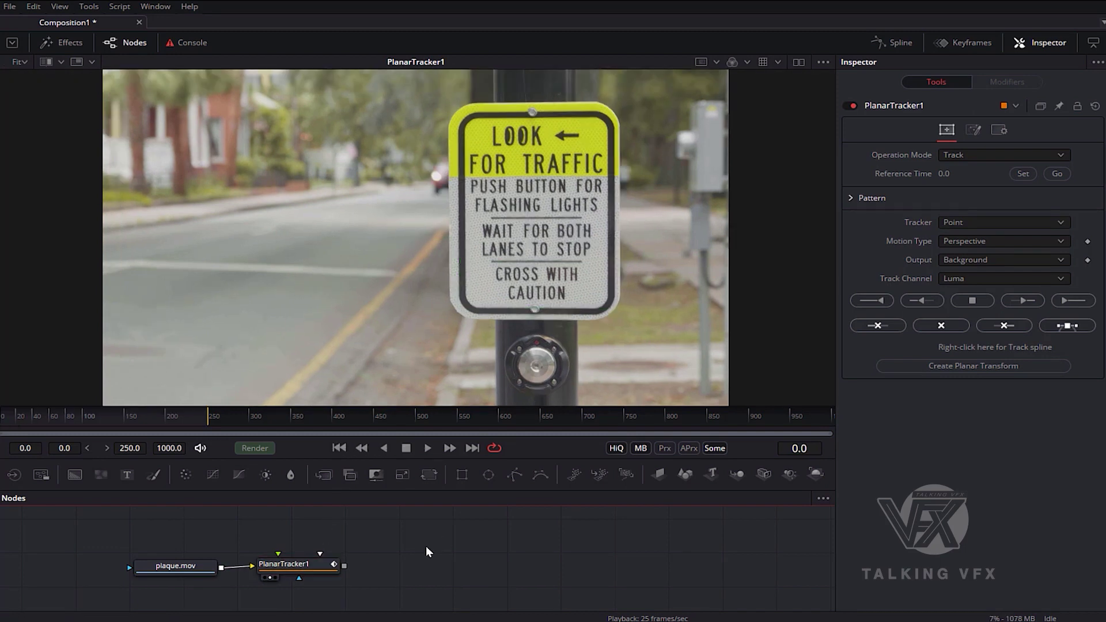
click(16, 476)
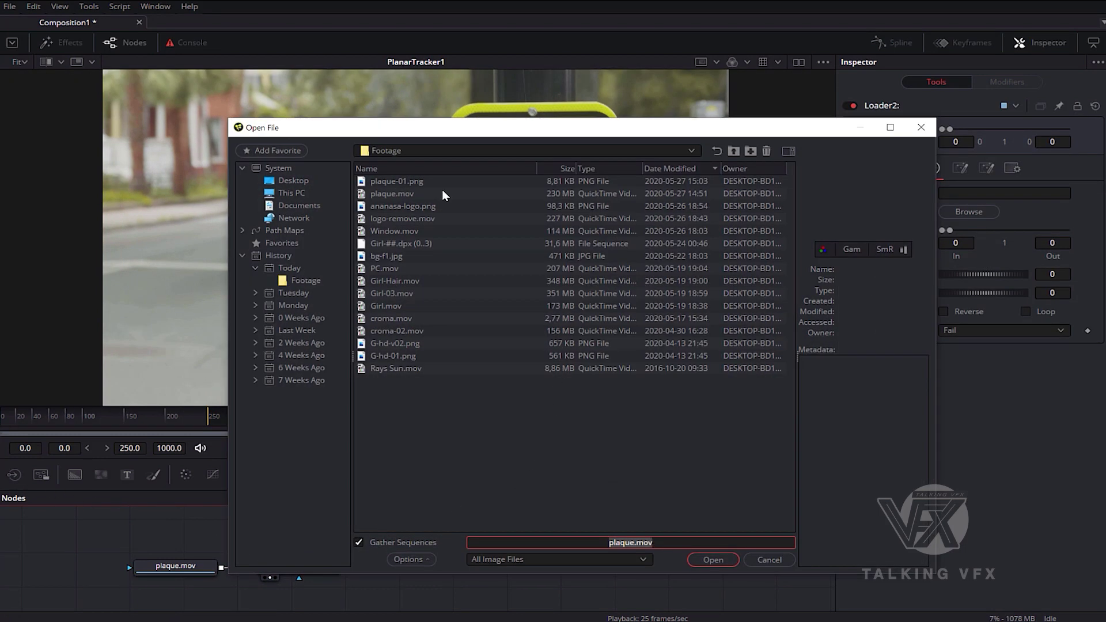
click(412, 182)
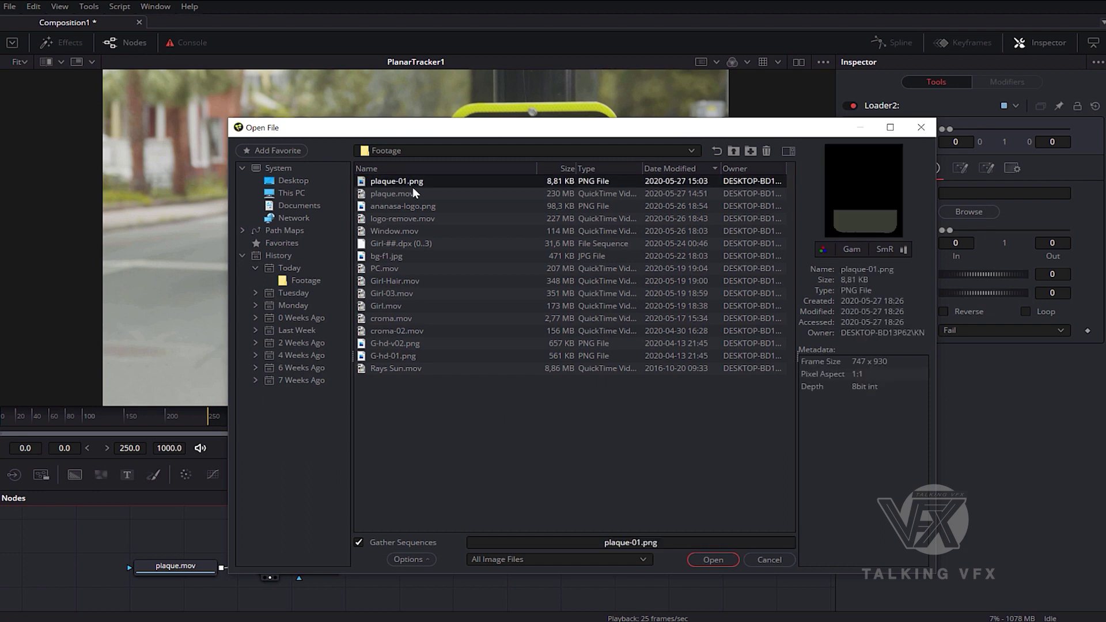
Load the plaque-##.png sequence and display it in the left viewer of a dual layout.
click(714, 560)
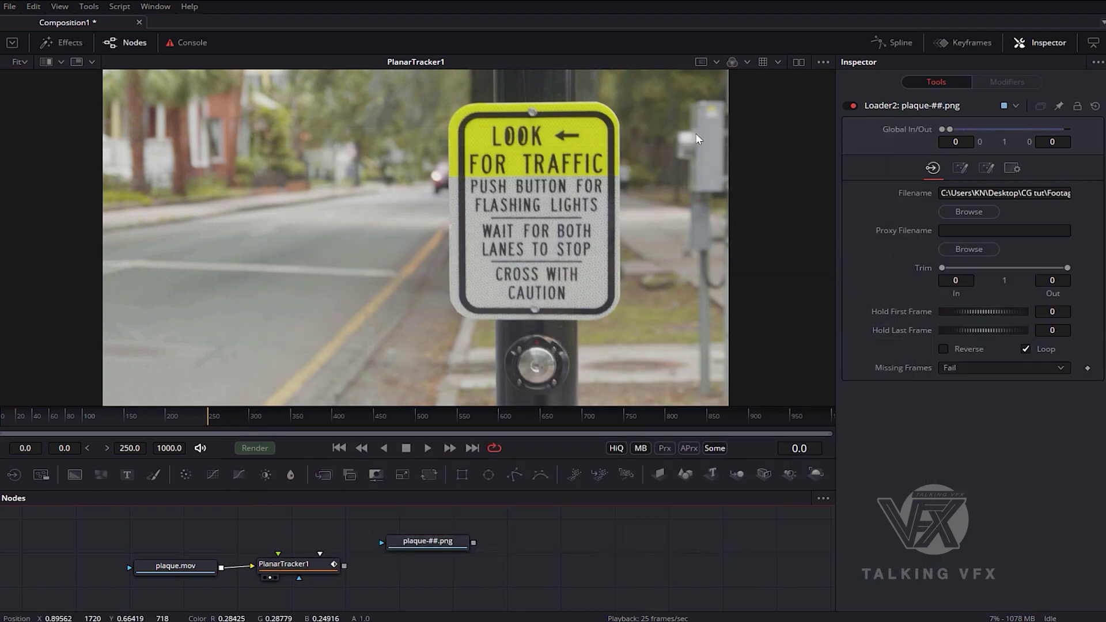
click(799, 62)
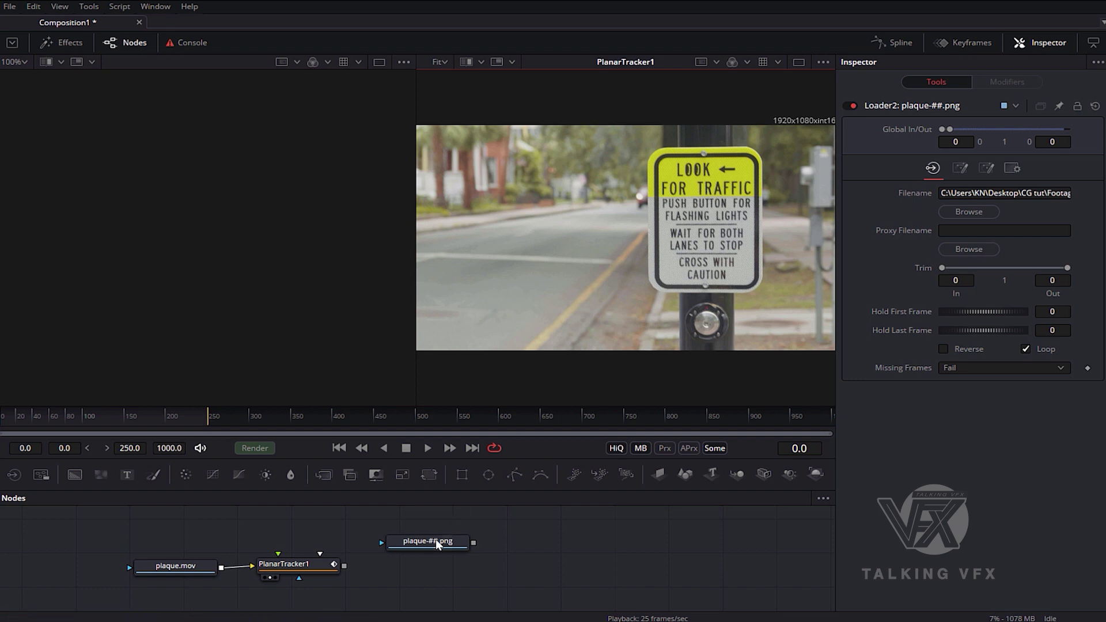
drag(436, 542, 227, 278)
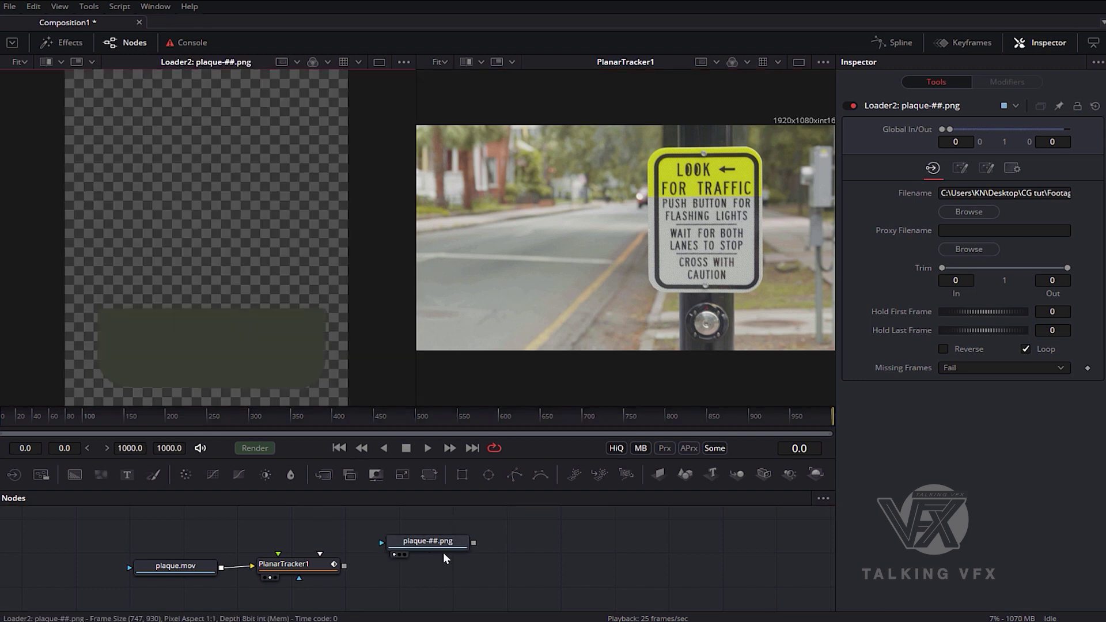
drag(444, 552, 219, 524)
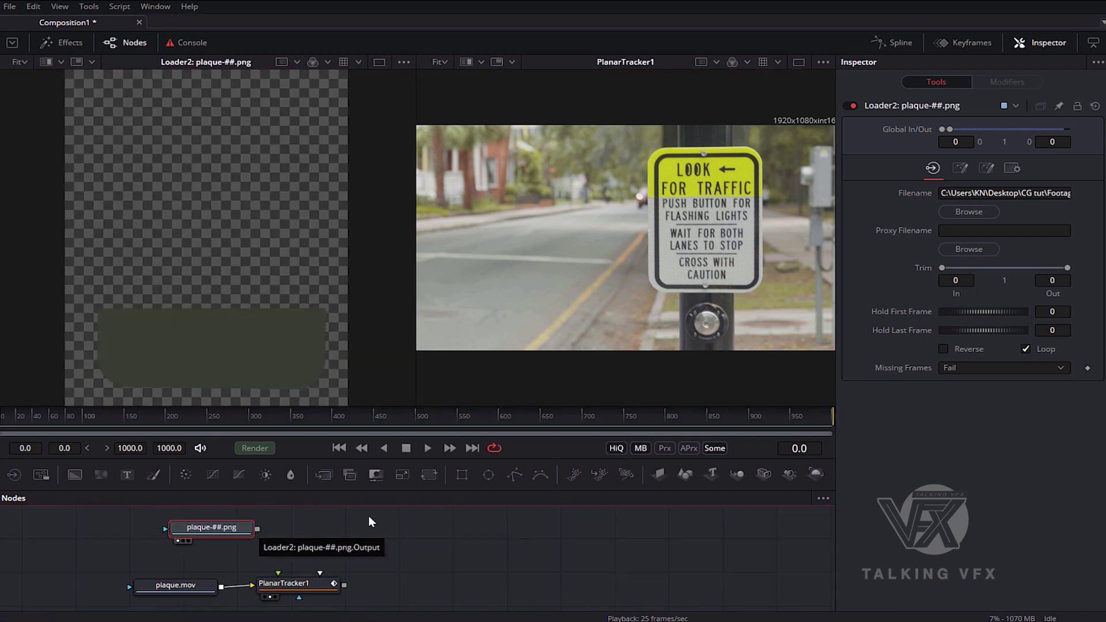
Switch PlanarTracker1 to Corner Pin mode and wire the plaque Loader into its Corner Pin input.
click(308, 585)
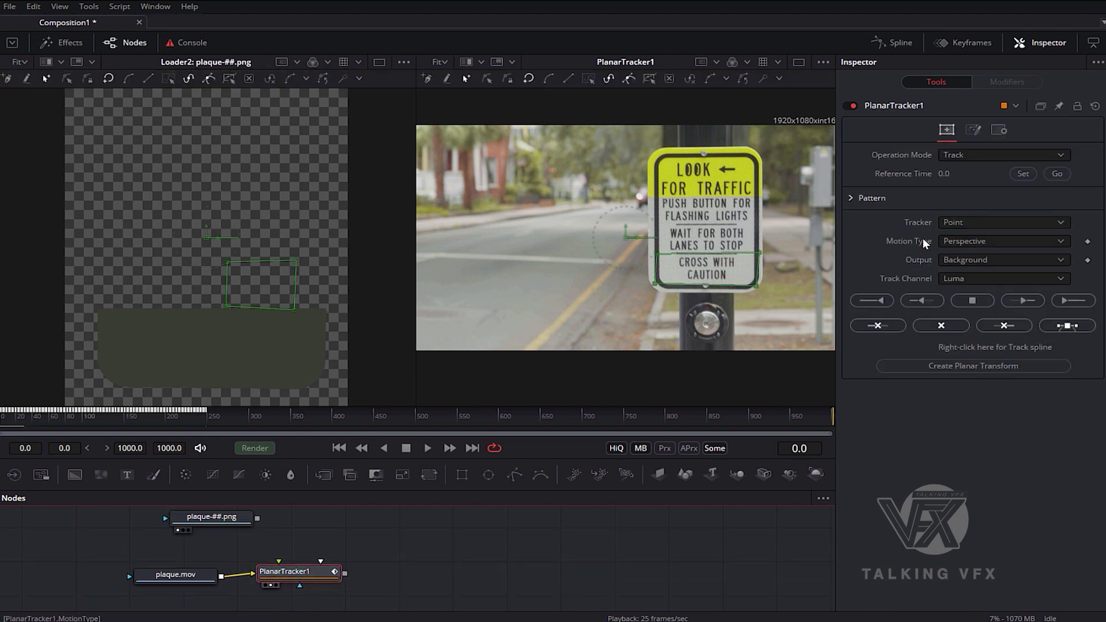
click(974, 155)
click(977, 182)
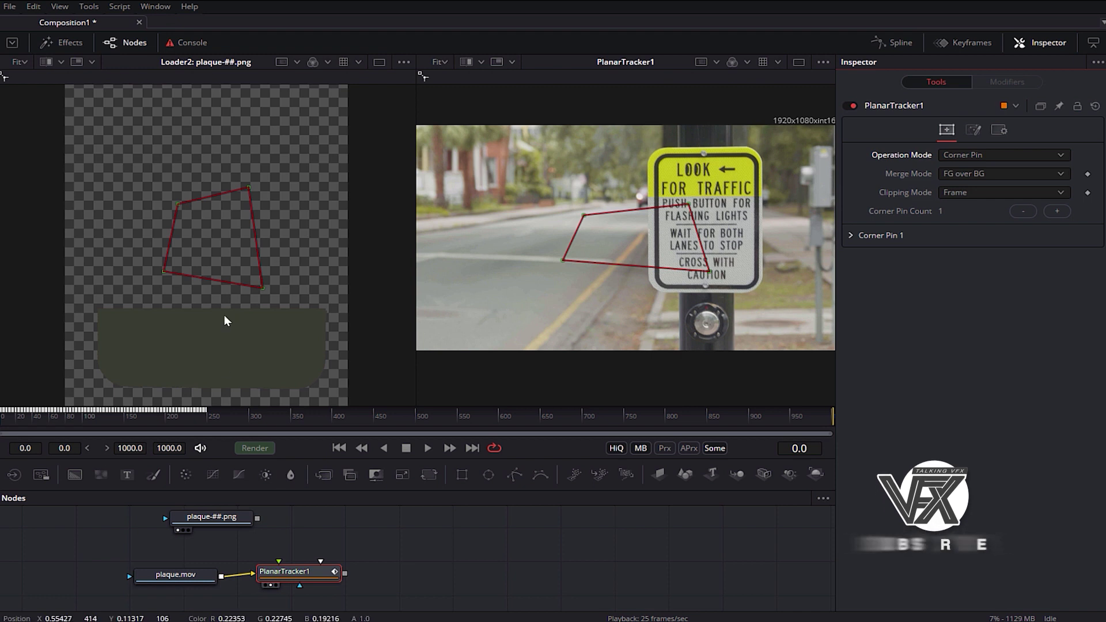
drag(257, 518, 290, 579)
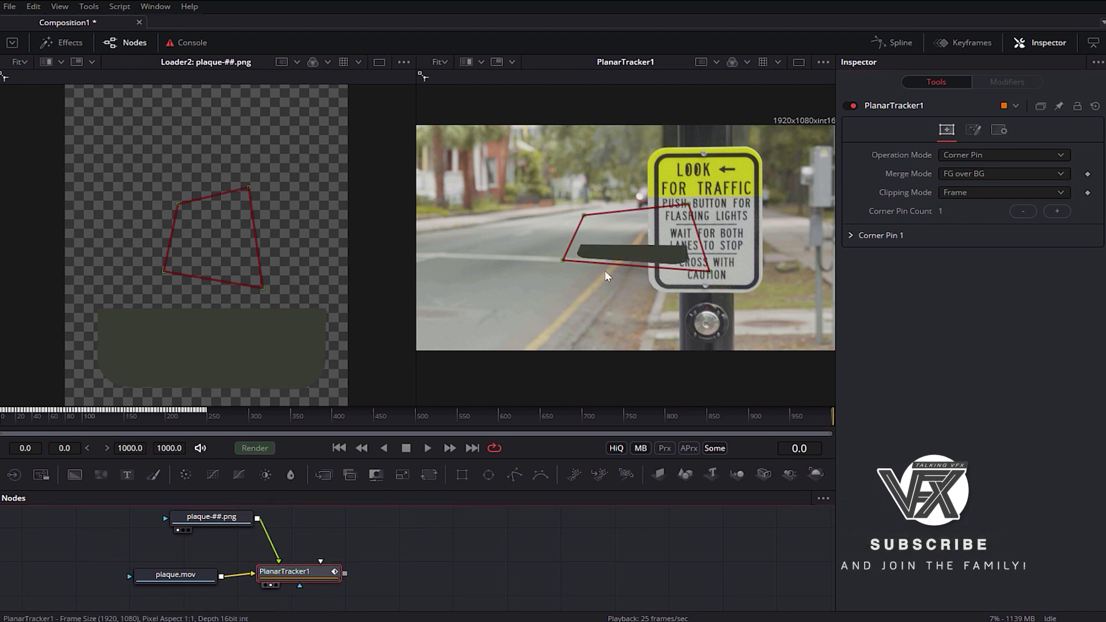
click(687, 201)
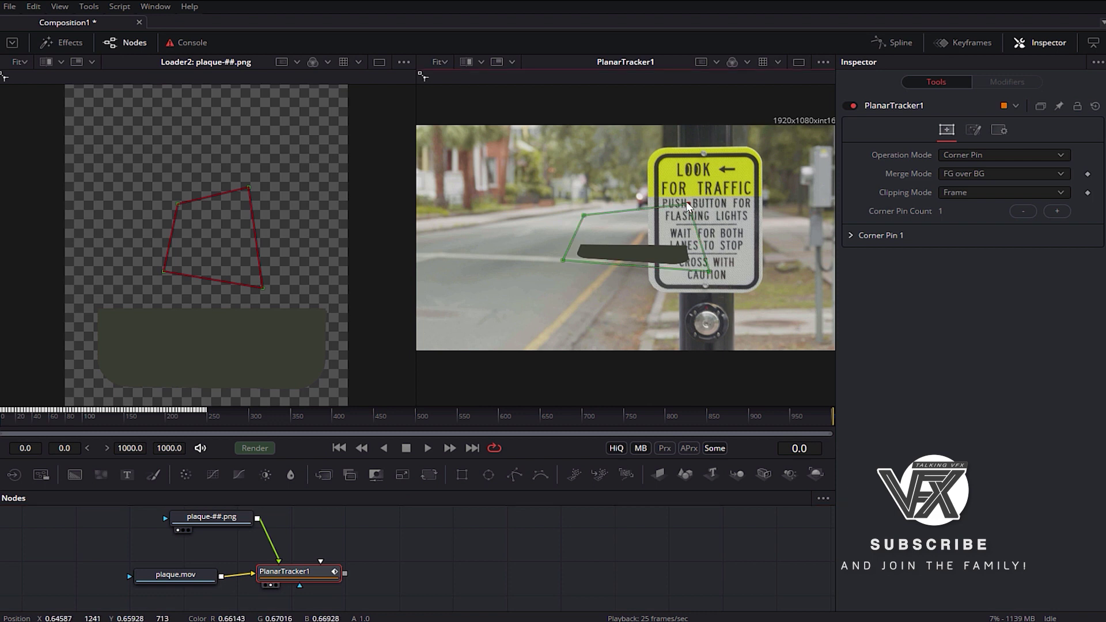
In a single viewer, drag the four pin corners roughly onto the sign's lower panel.
click(799, 62)
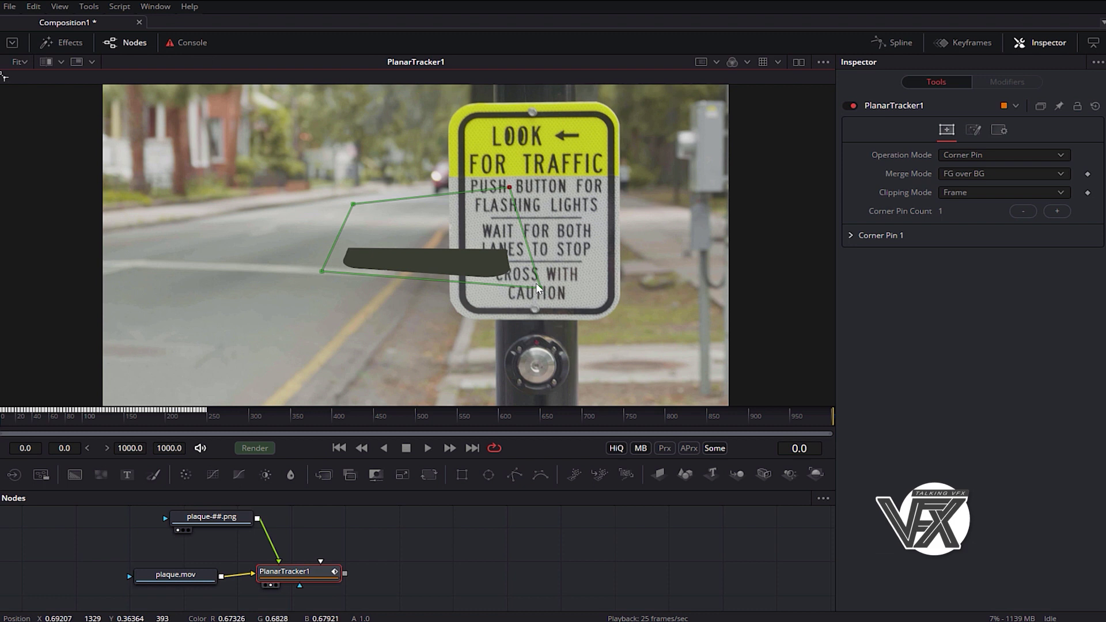
drag(543, 292, 681, 326)
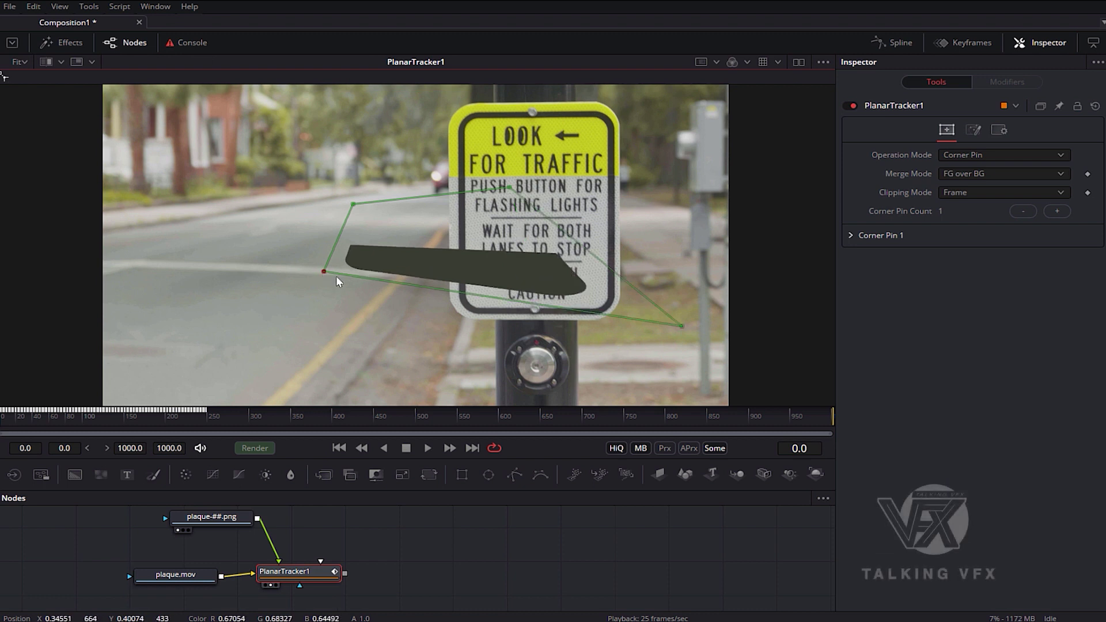
drag(324, 272, 452, 324)
drag(510, 188, 612, 92)
drag(353, 204, 444, 89)
Fine-tune the pin corners so the dark plaque aligns squarely with the sign's edges.
drag(452, 324, 431, 336)
drag(682, 326, 628, 329)
drag(431, 336, 439, 328)
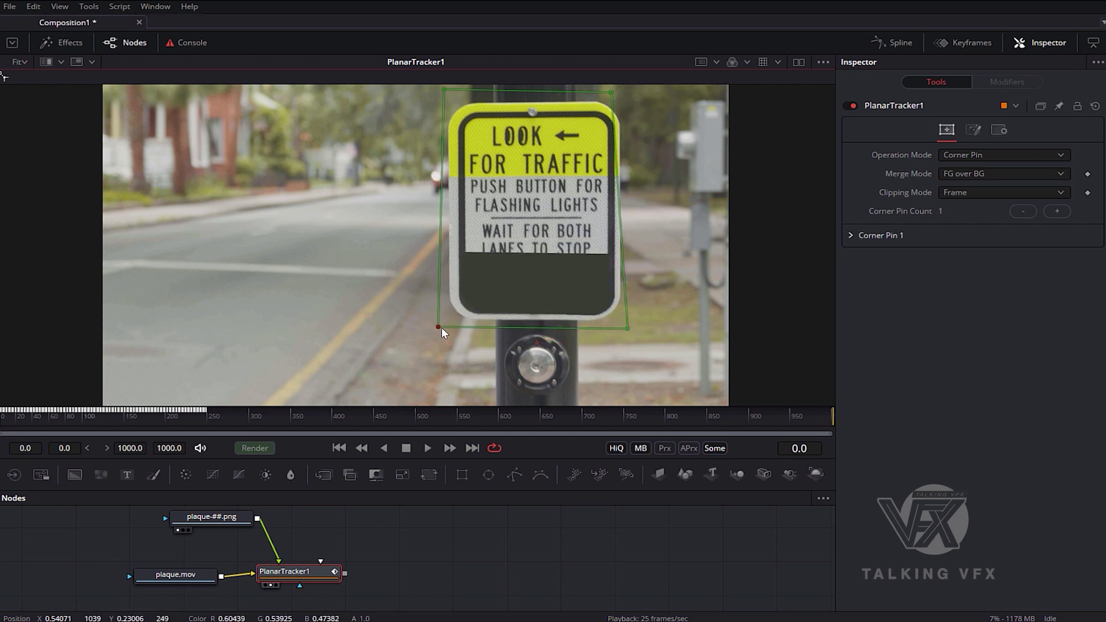
drag(444, 91, 445, 136)
drag(612, 92, 620, 122)
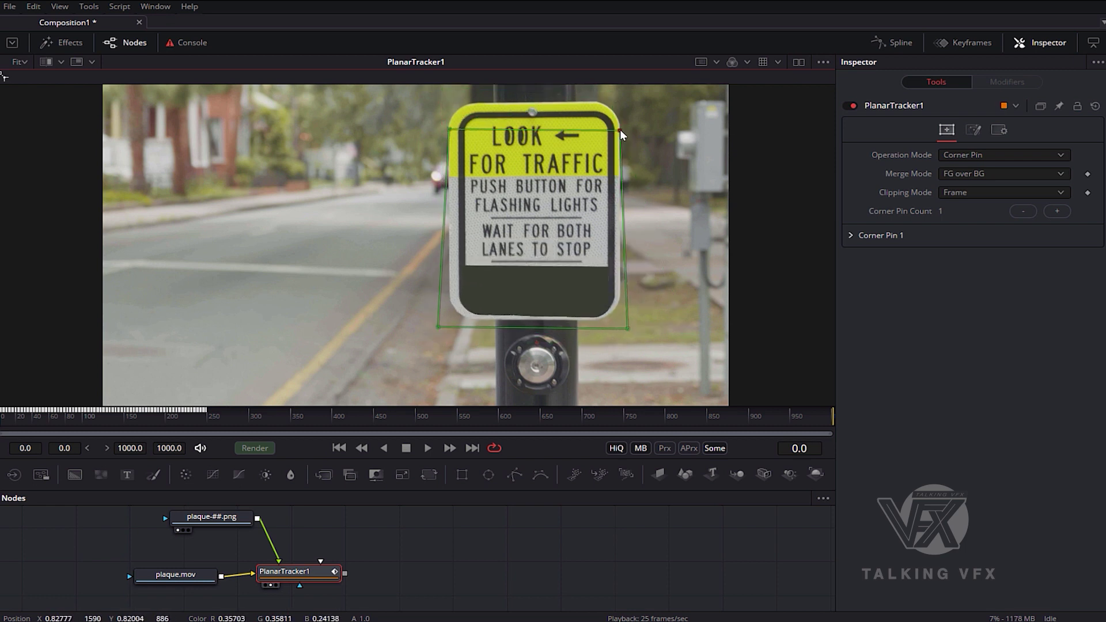
drag(445, 136, 449, 119)
drag(620, 123, 617, 113)
drag(449, 120, 449, 109)
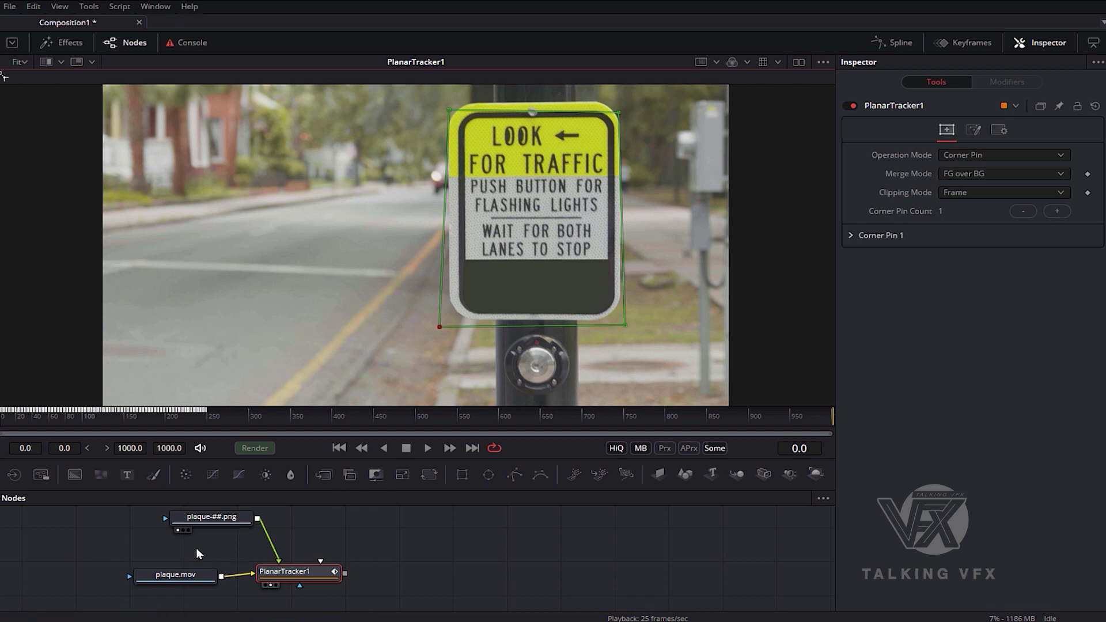
drag(216, 524, 209, 520)
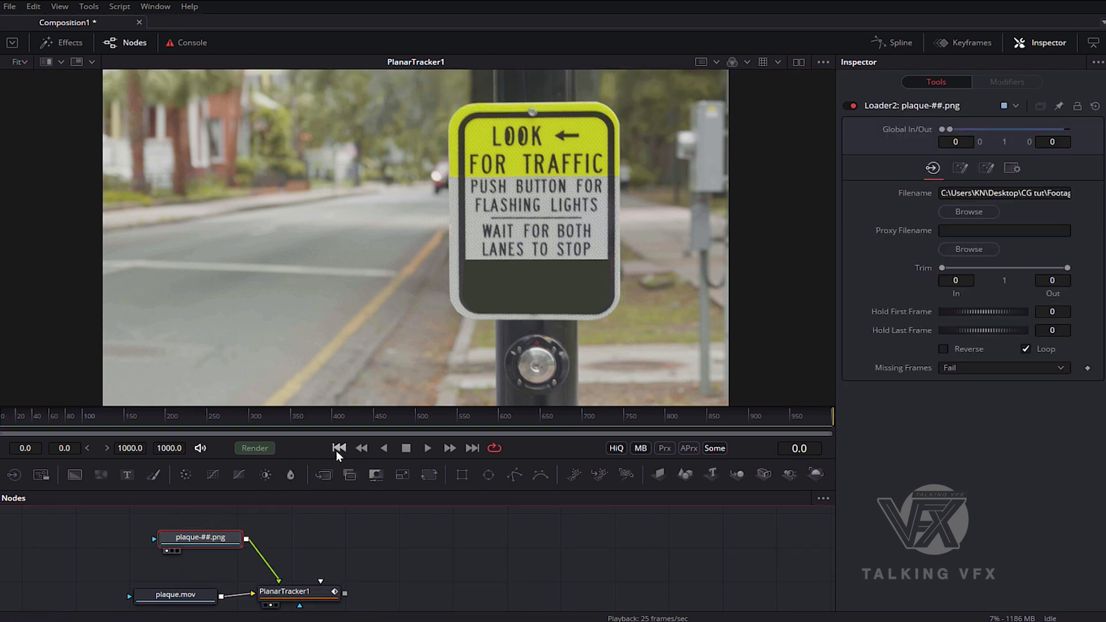
Play the shot to confirm the plaque stays locked to the sign's lower panel.
click(426, 448)
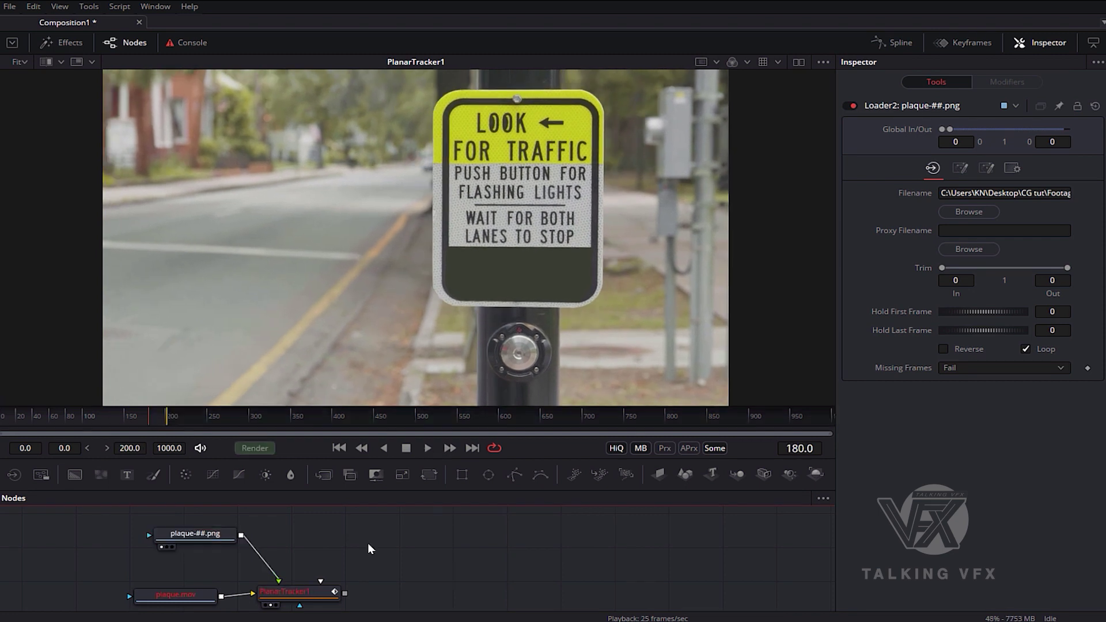
Add a Text+ node to the comp via the tool search.
key(shift+space)
text(t)
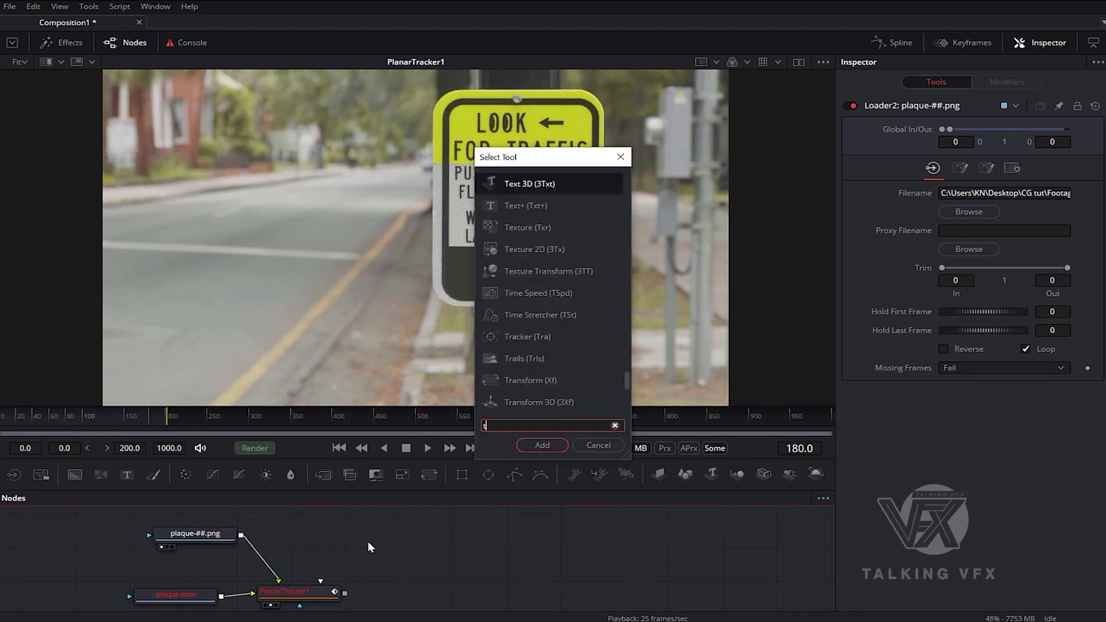
text(e)
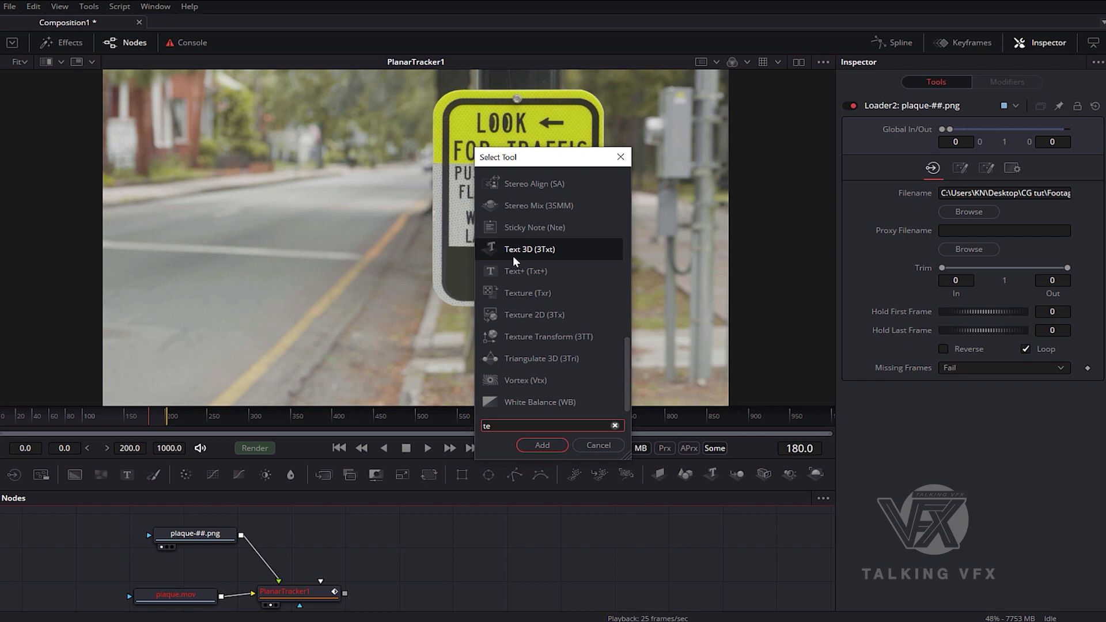
click(531, 271)
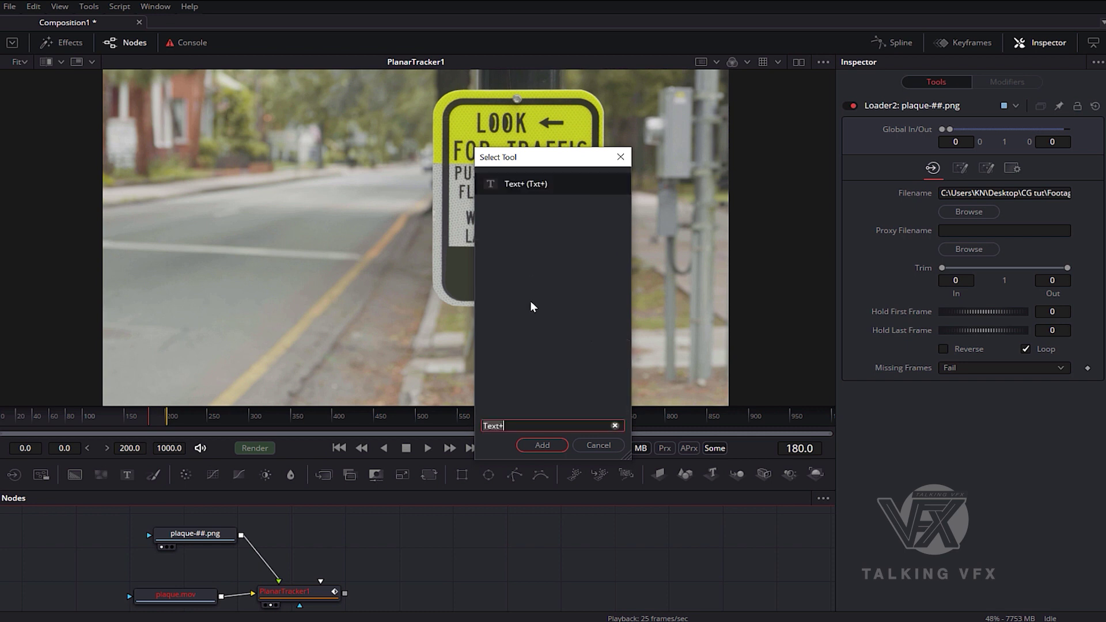
click(545, 447)
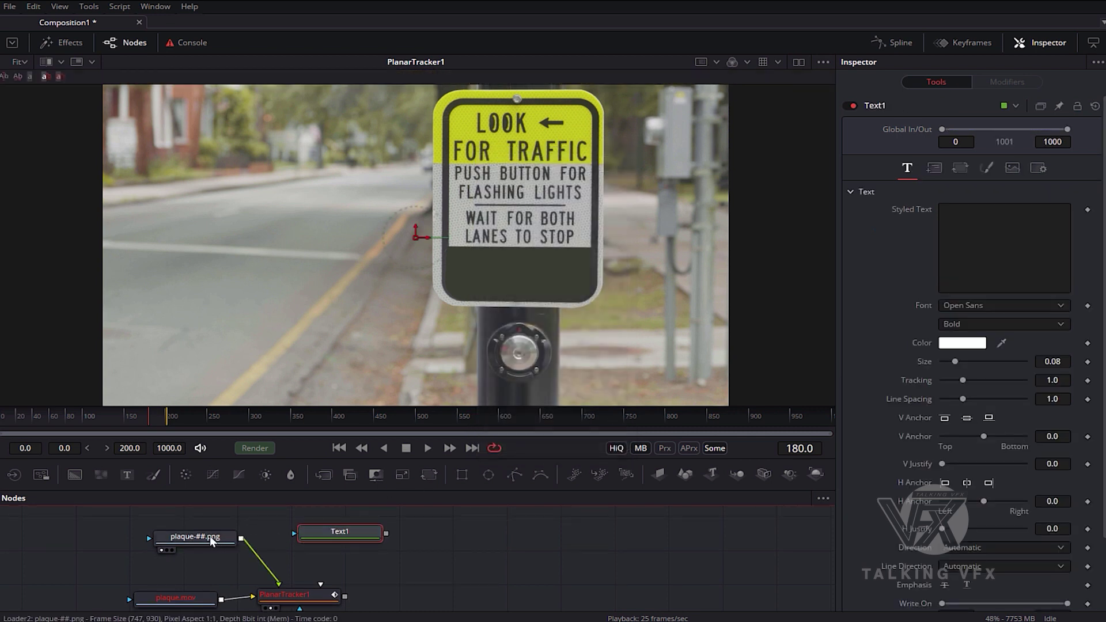
Drop Text1 onto the plaque Loader to create Merge1 over plaque-##.png.
key(1)
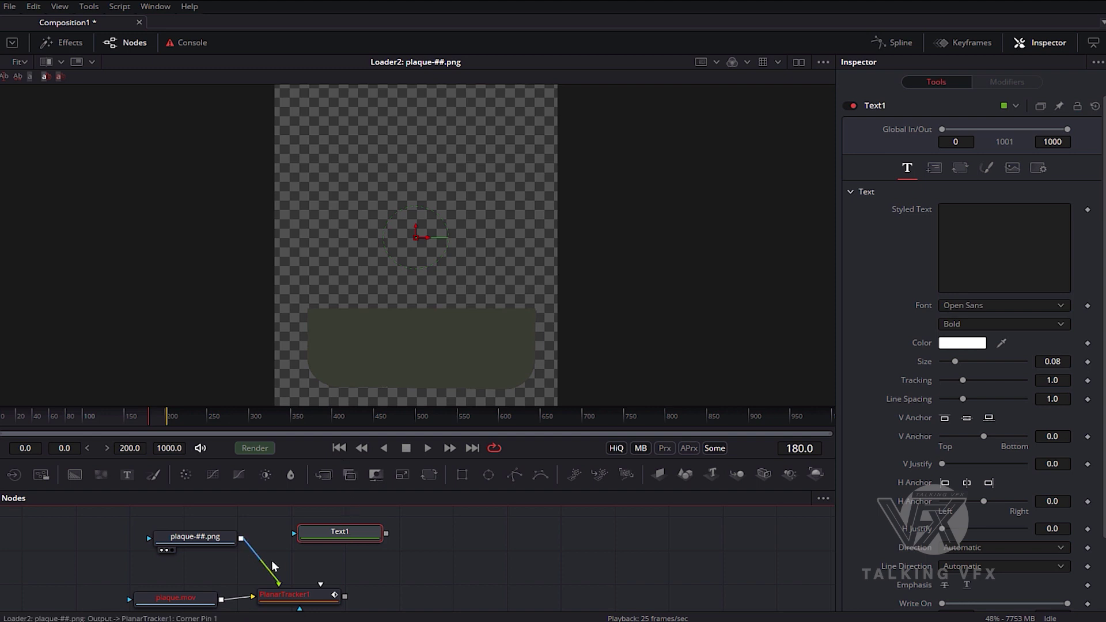
click(195, 537)
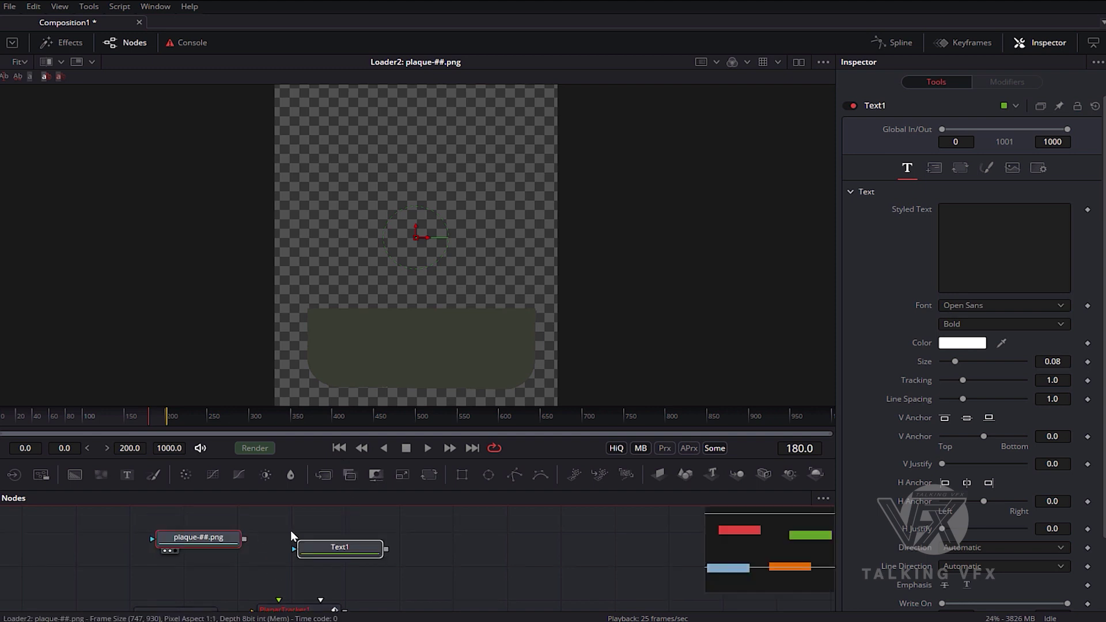
drag(332, 549, 187, 553)
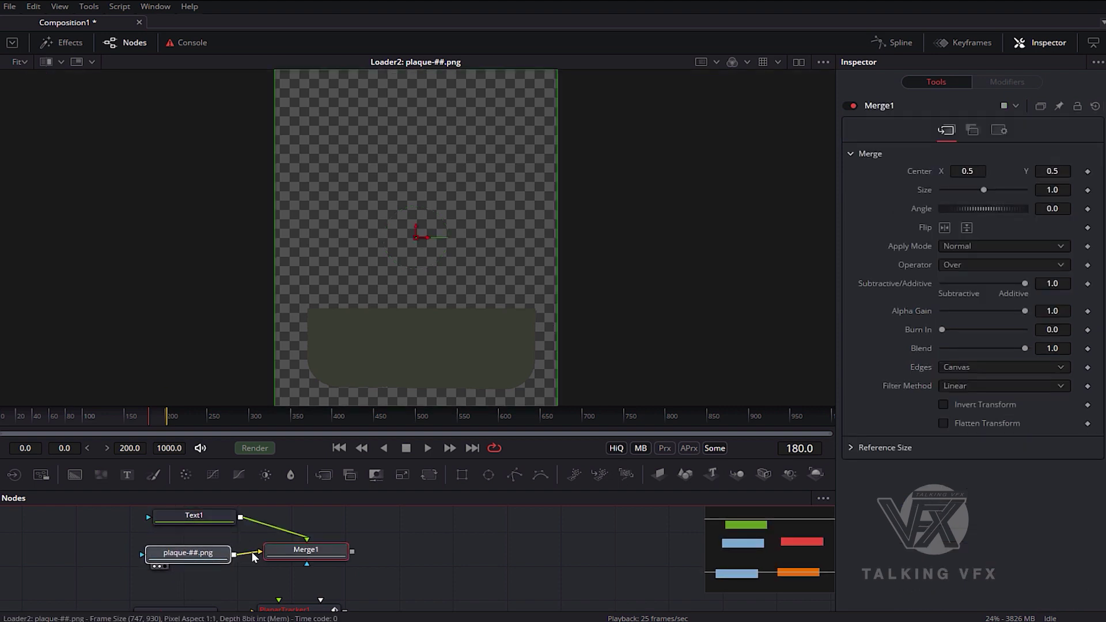
View Merge1 in the viewer and set Text1's Styled Text to TRACK.
drag(301, 545, 430, 258)
click(430, 258)
click(972, 241)
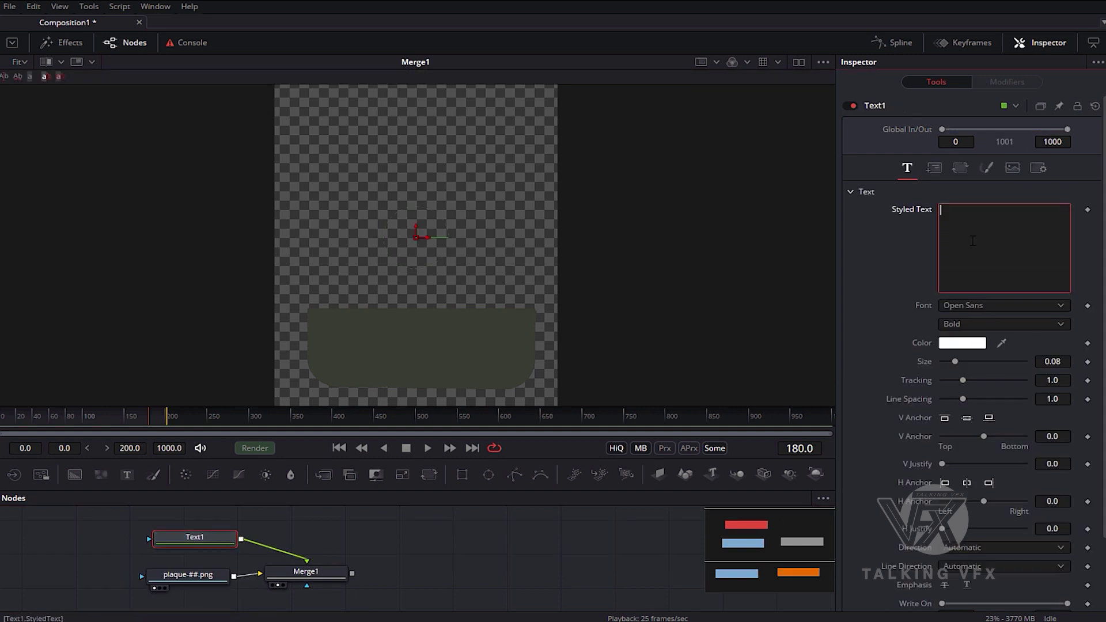
text(TRACK)
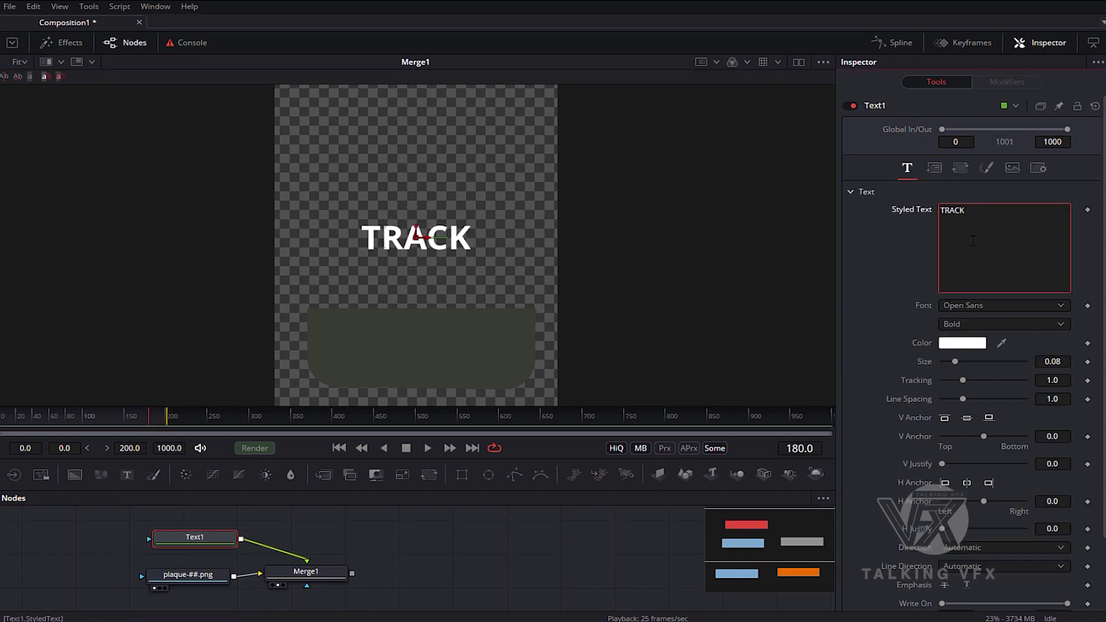
click(657, 491)
Move the TRACK text down onto the dark plaque and enlarge the Nodes panel.
drag(416, 233, 425, 338)
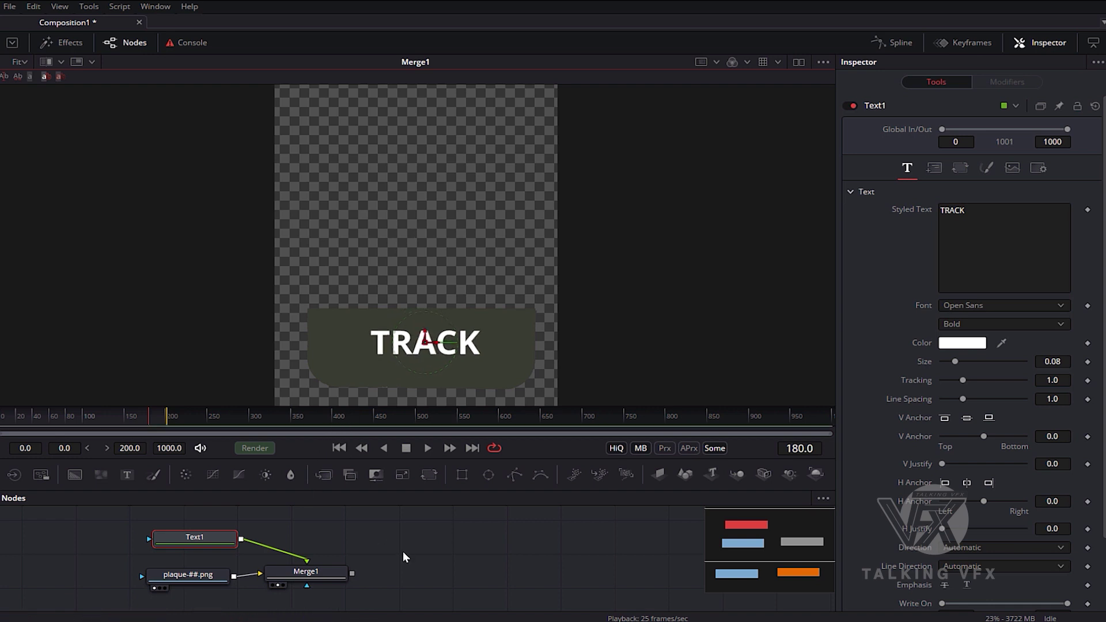
click(389, 499)
drag(406, 489, 406, 413)
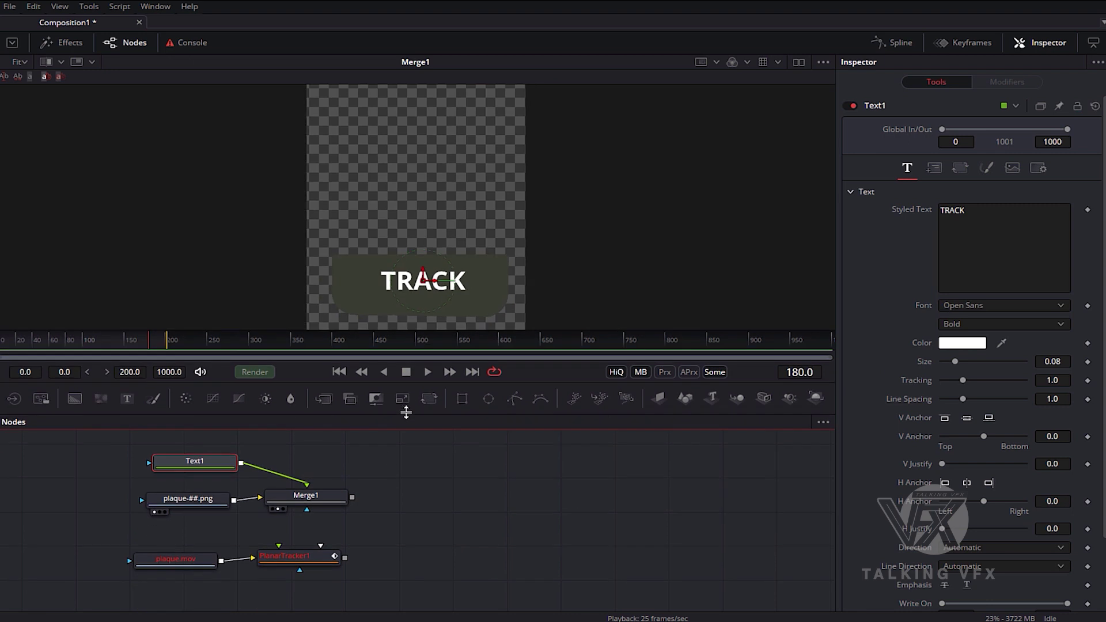
Connect Merge1 to PlanarTracker1's corner pin input, then nudge the TRACK text slightly left.
click(329, 497)
drag(299, 536, 564, 222)
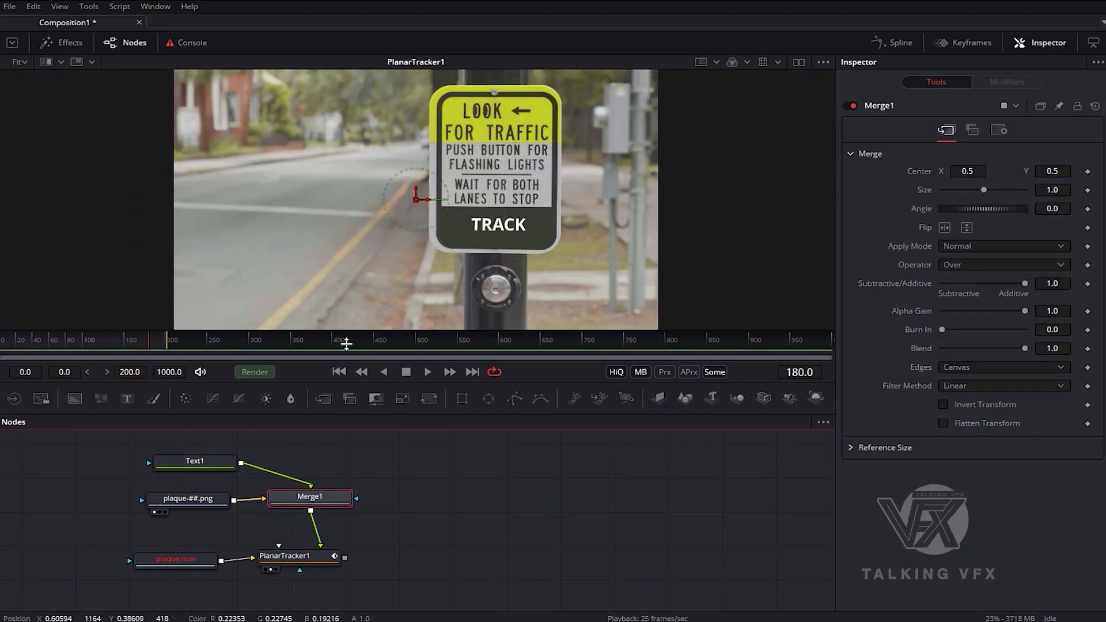
click(799, 61)
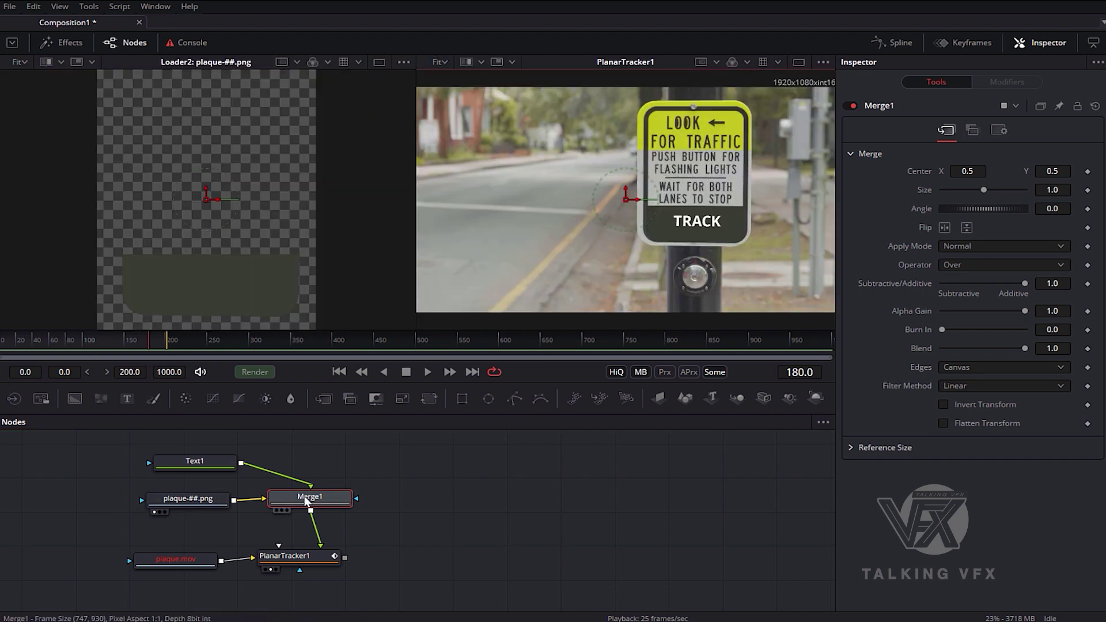
drag(305, 501, 275, 259)
click(213, 463)
drag(226, 284, 207, 277)
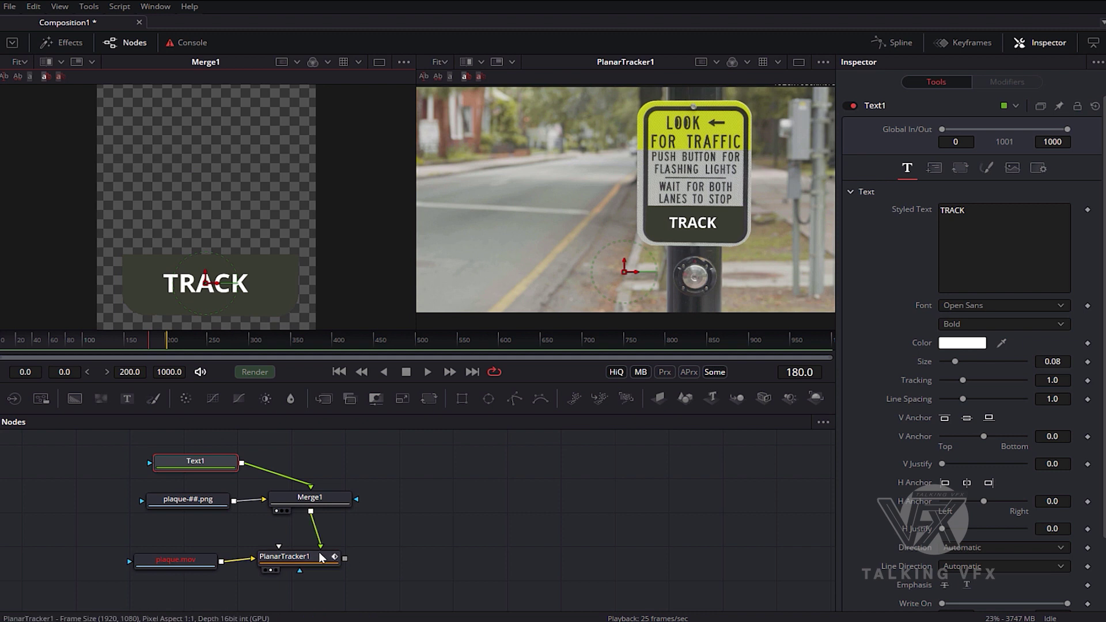
Play the shot from the first frame in a single full-size viewer with Nodes hidden.
click(340, 372)
click(428, 372)
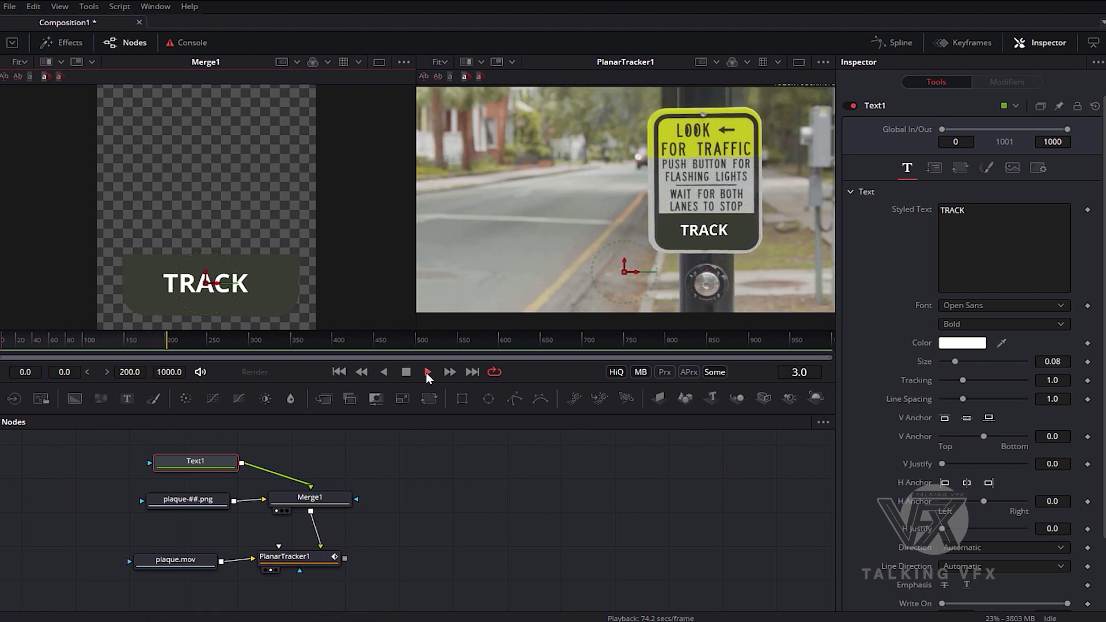
click(800, 63)
click(122, 43)
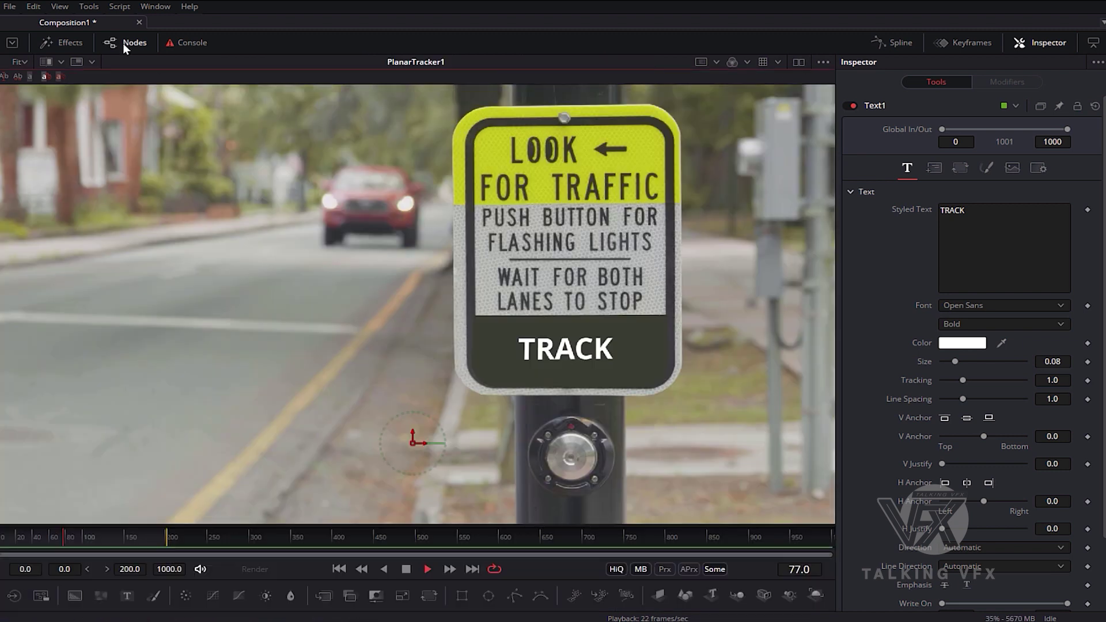